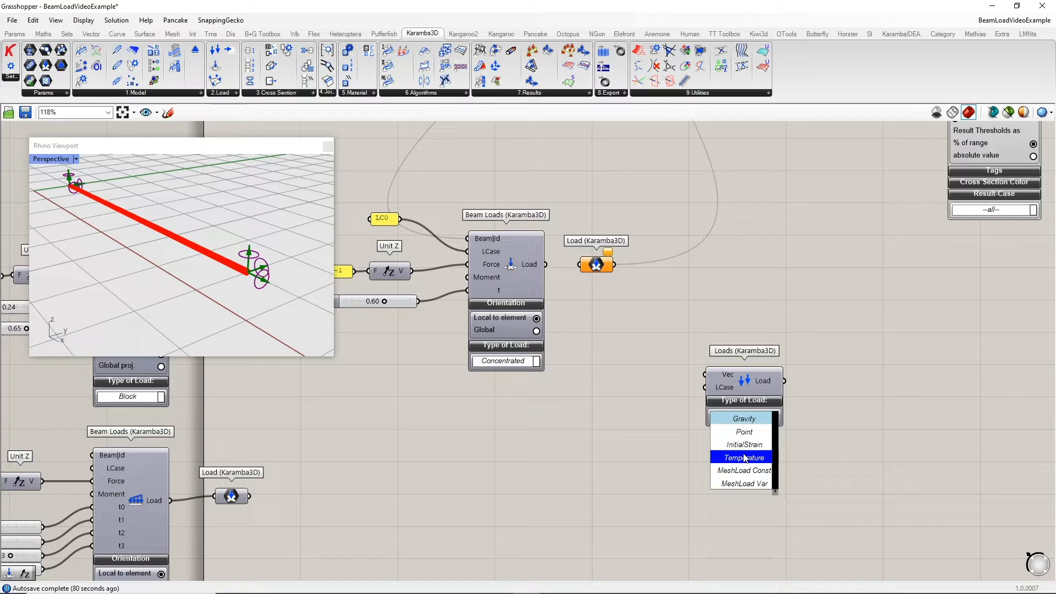
- Switch the general Loads component to the MeshLoad Const load type, and delete the component from the canvas
left_click(747, 380)
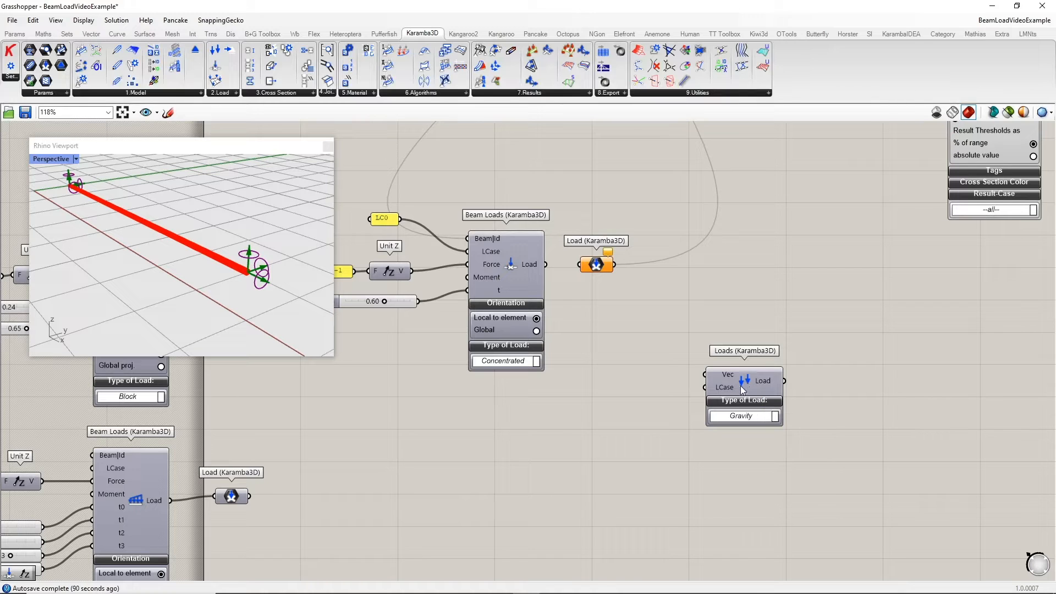
left_click(776, 419)
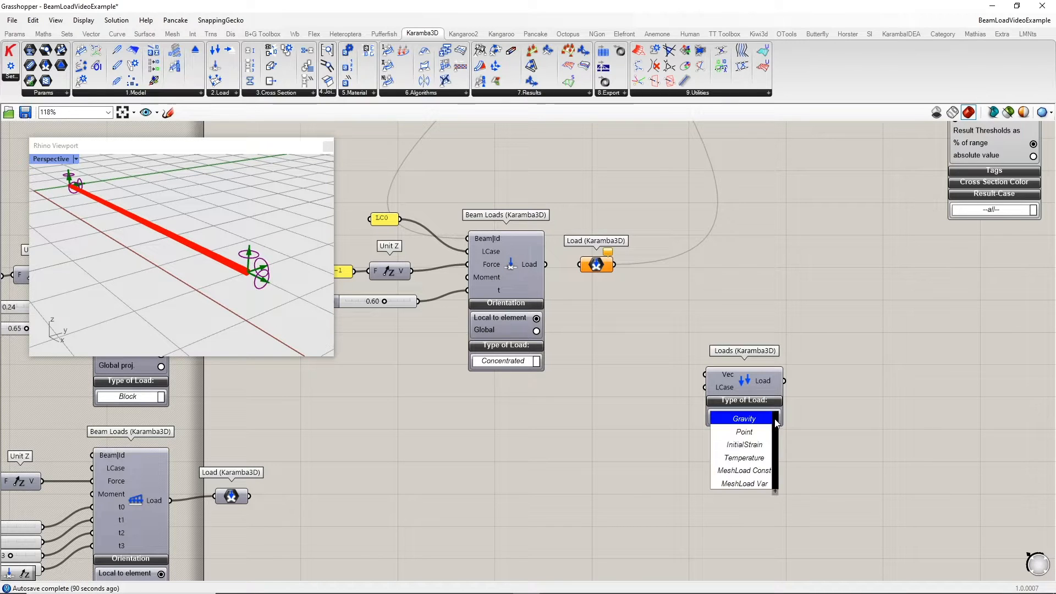
left_click(748, 472)
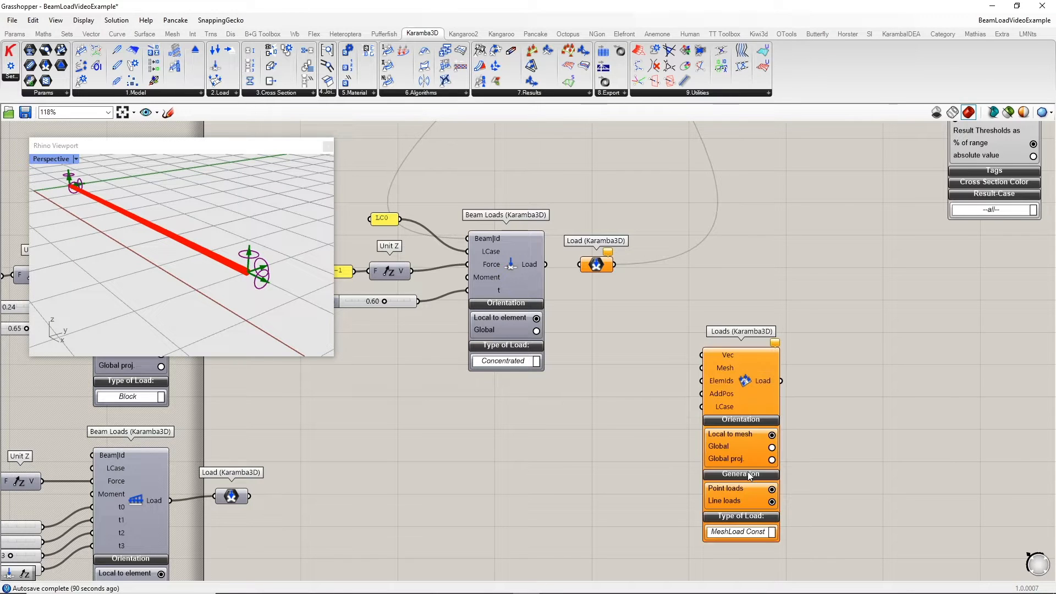
key("Delete")
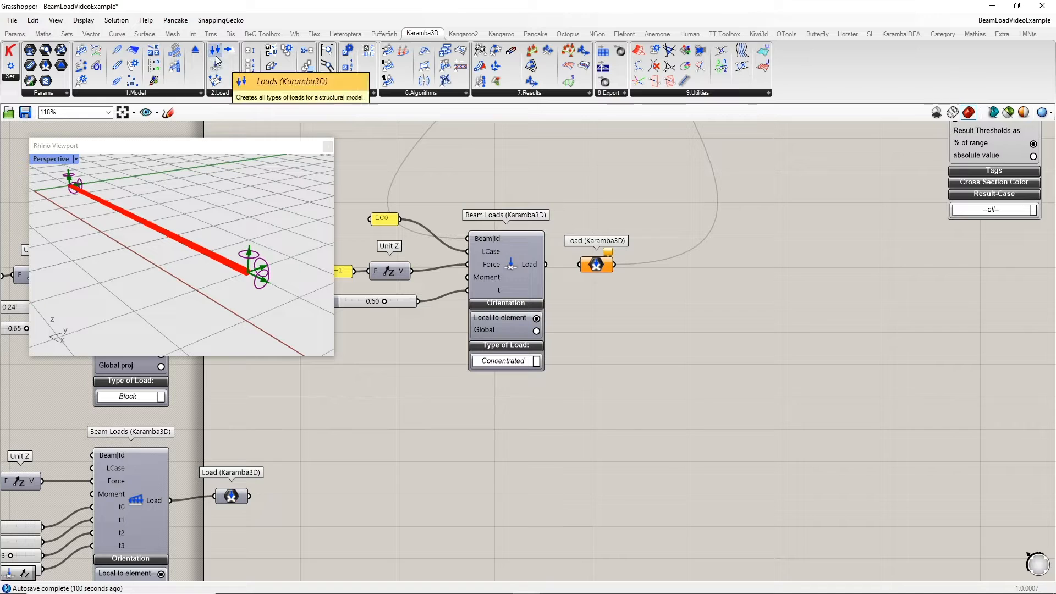
- Place a Beam Loads component in the empty canvas area to view its load types, and delete it
left_click_drag(214, 65, 720, 447)
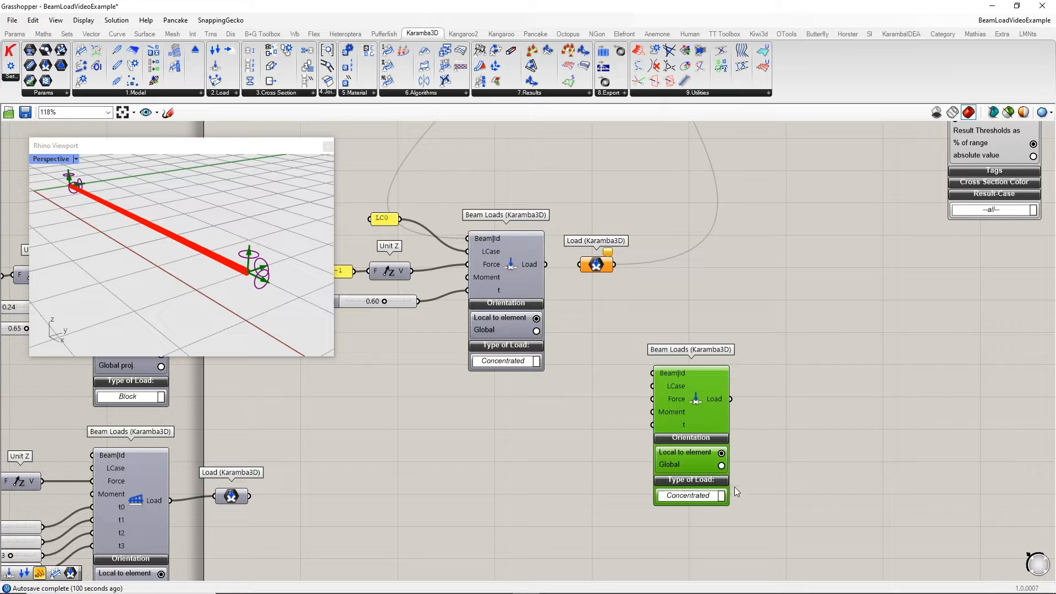
left_click(720, 496)
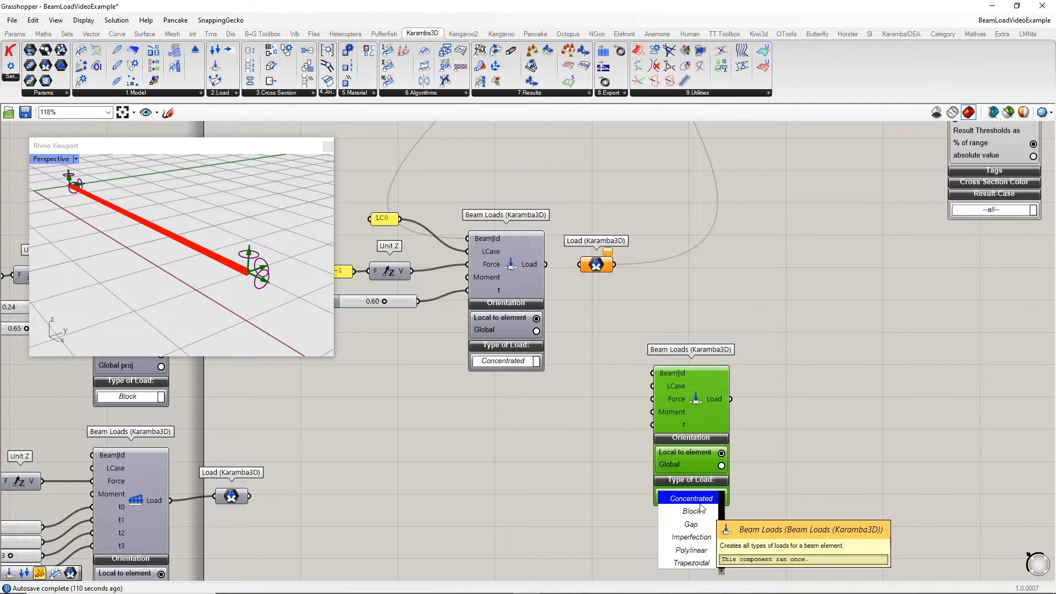
key("Escape")
key("Delete")
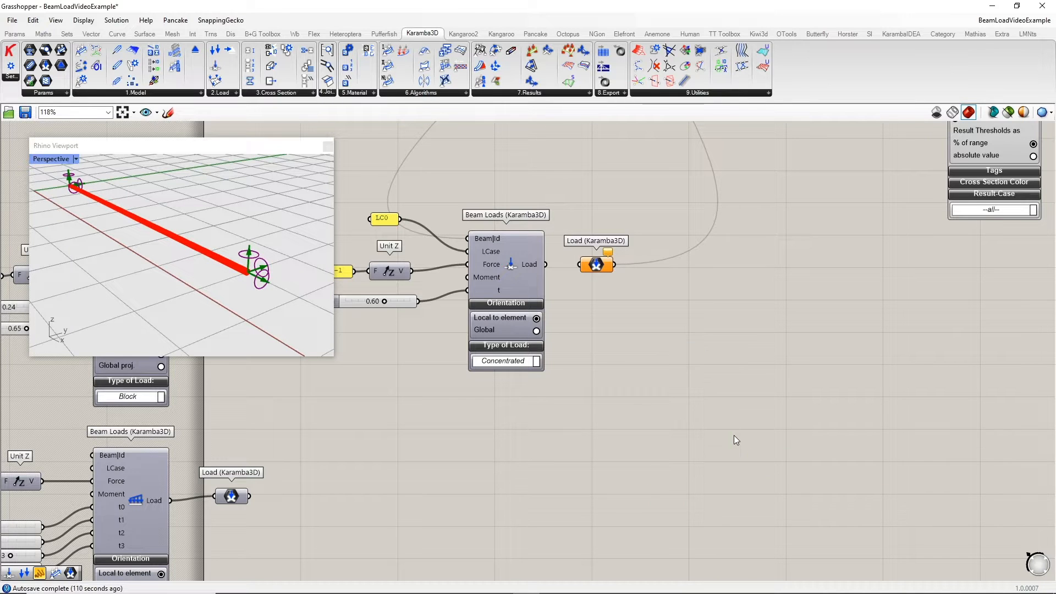
- Examine the concentrated Beam Loads component's BeamId, LCase, Force and Moment inputs and the wires feeding them
right_click_drag(636, 387, 734, 476)
scroll(652, 372, "up", 3)
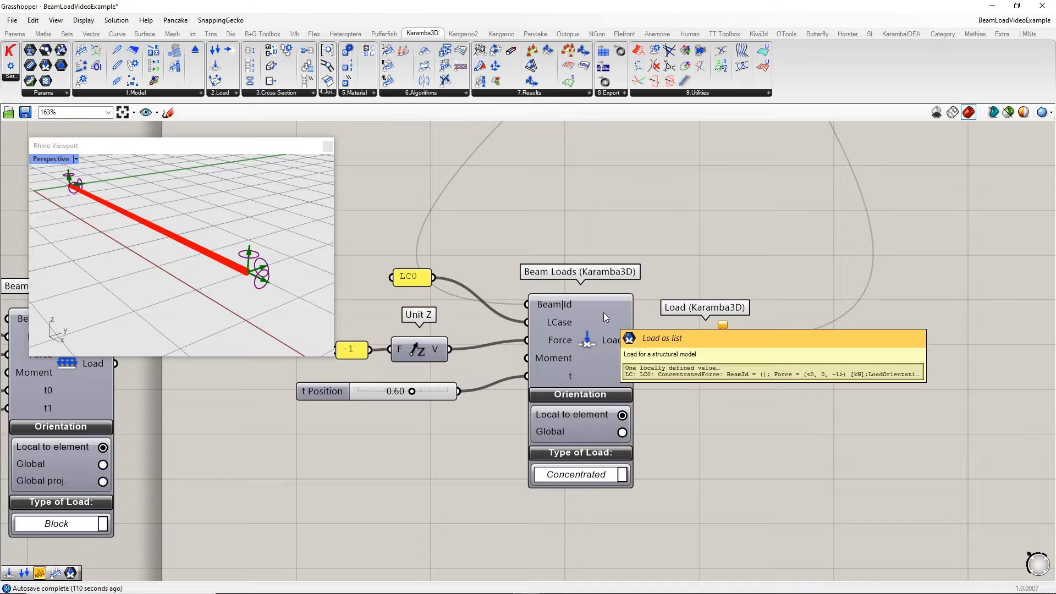
right_click_drag(668, 384, 741, 383)
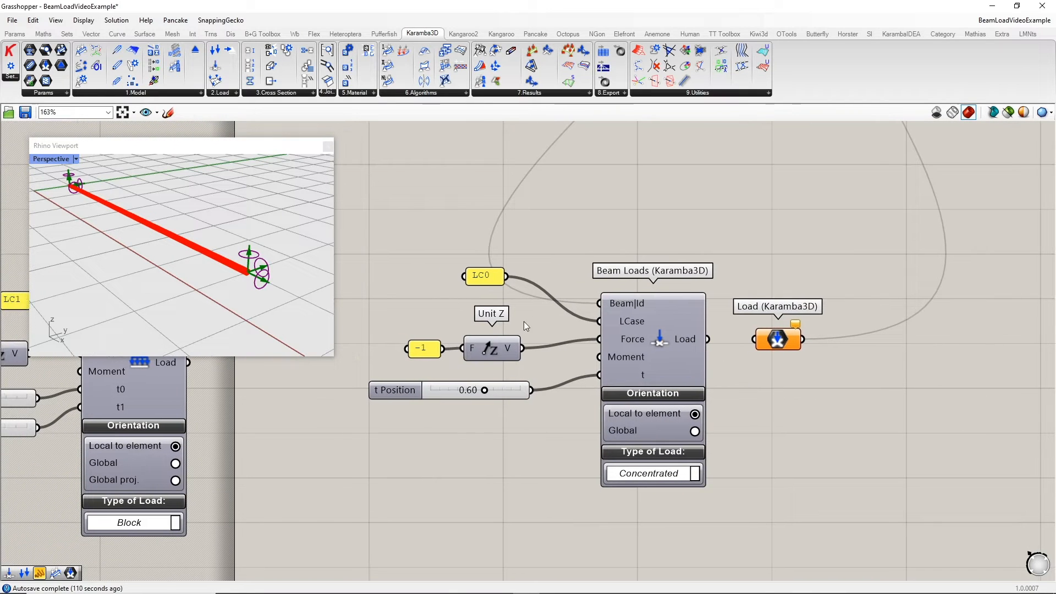
left_click(484, 279)
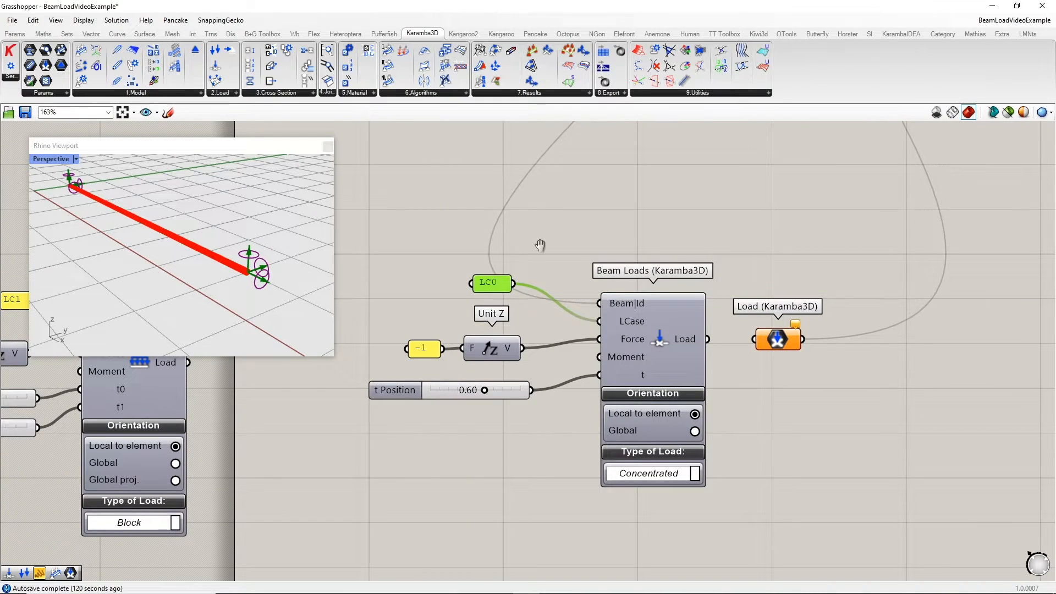
right_click_drag(580, 303, 565, 395)
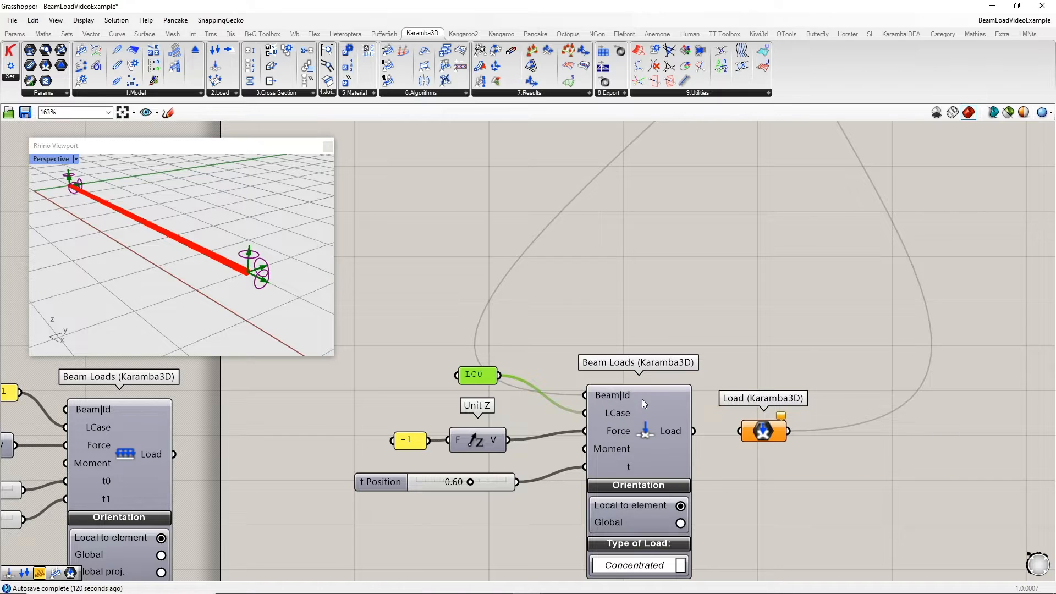
mouse_move(630, 396)
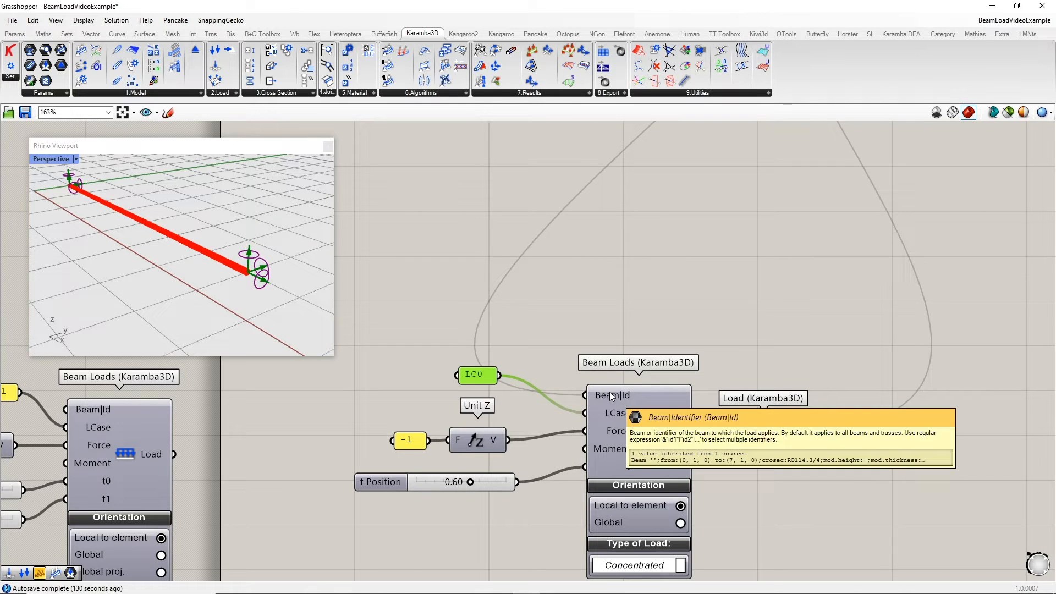
scroll(612, 395, "down", 3)
scroll(656, 348, "down", 2)
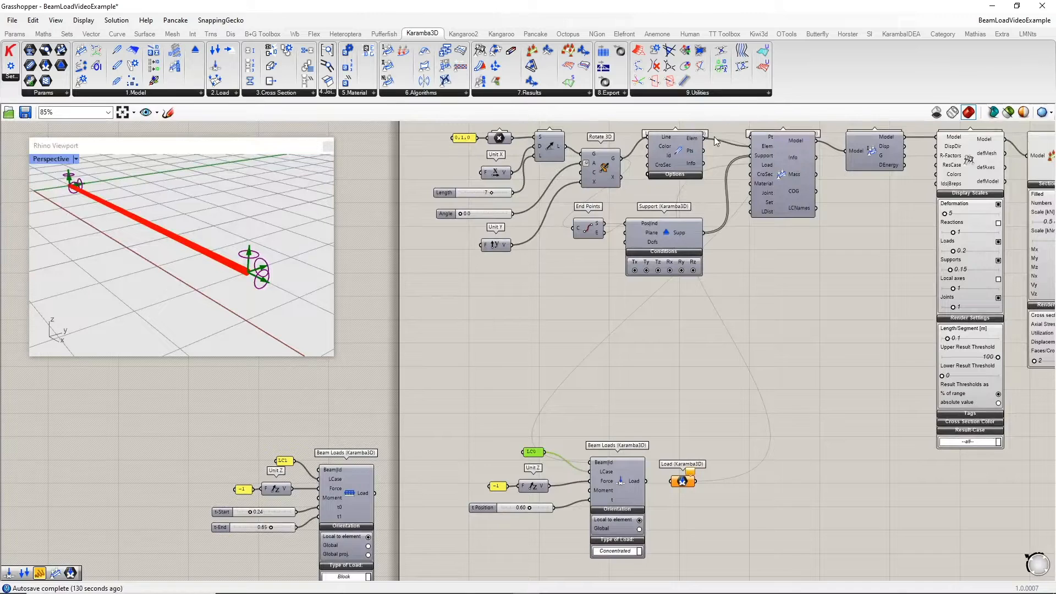
scroll(605, 472, "up", 3)
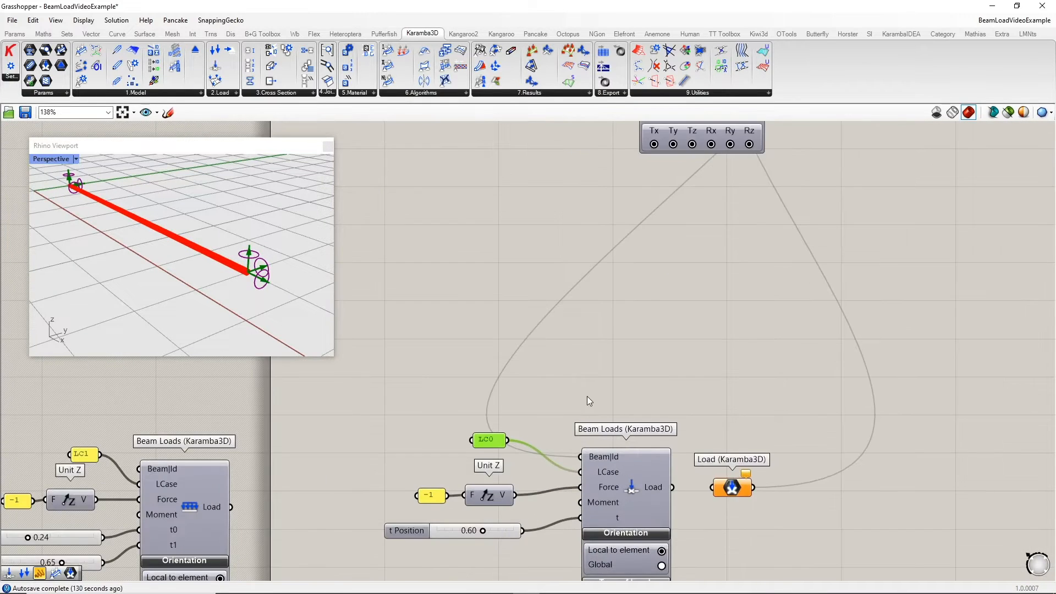
right_click_drag(586, 396, 578, 262)
left_click_drag(489, 301, 485, 305)
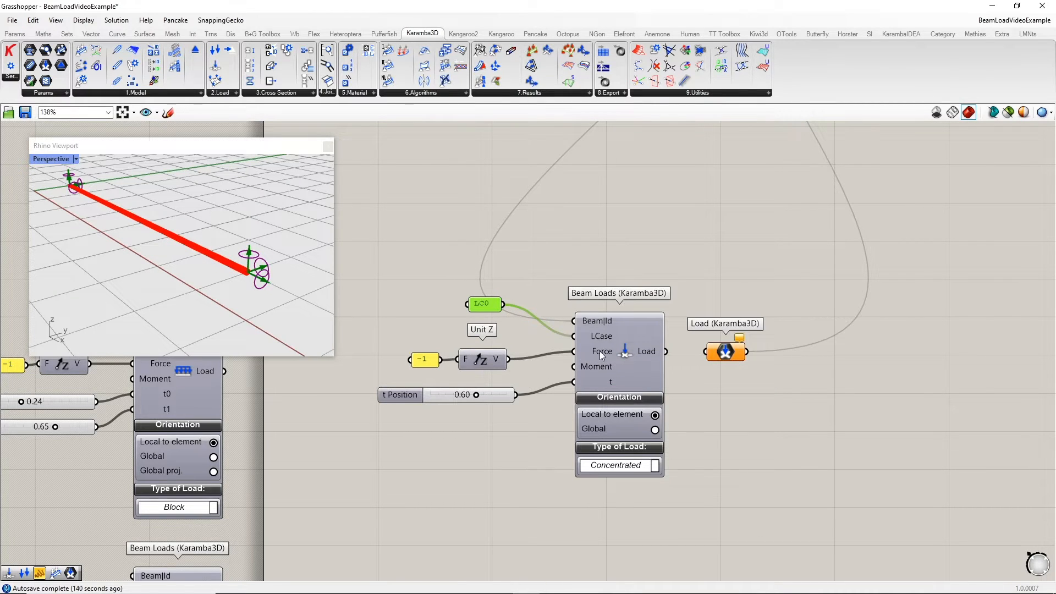
mouse_move(599, 351)
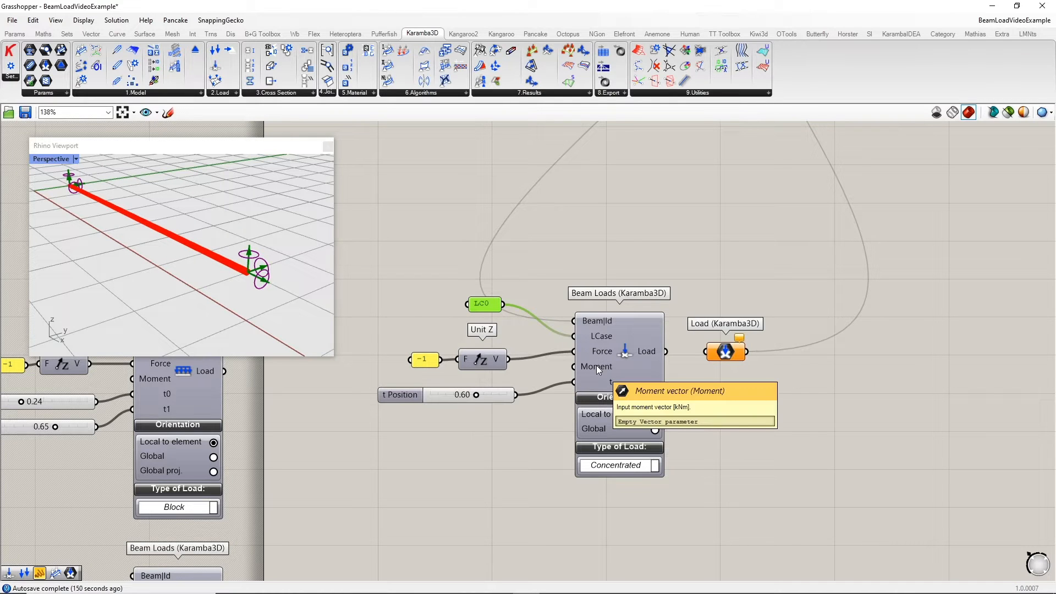
- Connect the concentrated Beam Loads output to the Load parameter, and set the t Position slider to 0.42
right_click_drag(531, 389, 584, 379)
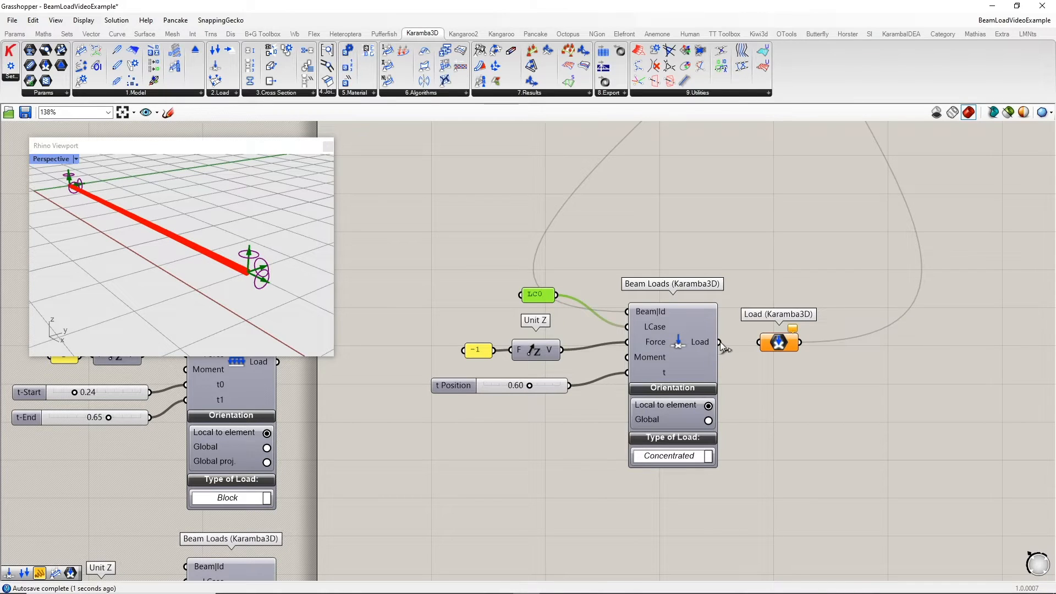
left_click_drag(720, 343, 761, 343)
right_click_drag(165, 251, 184, 286)
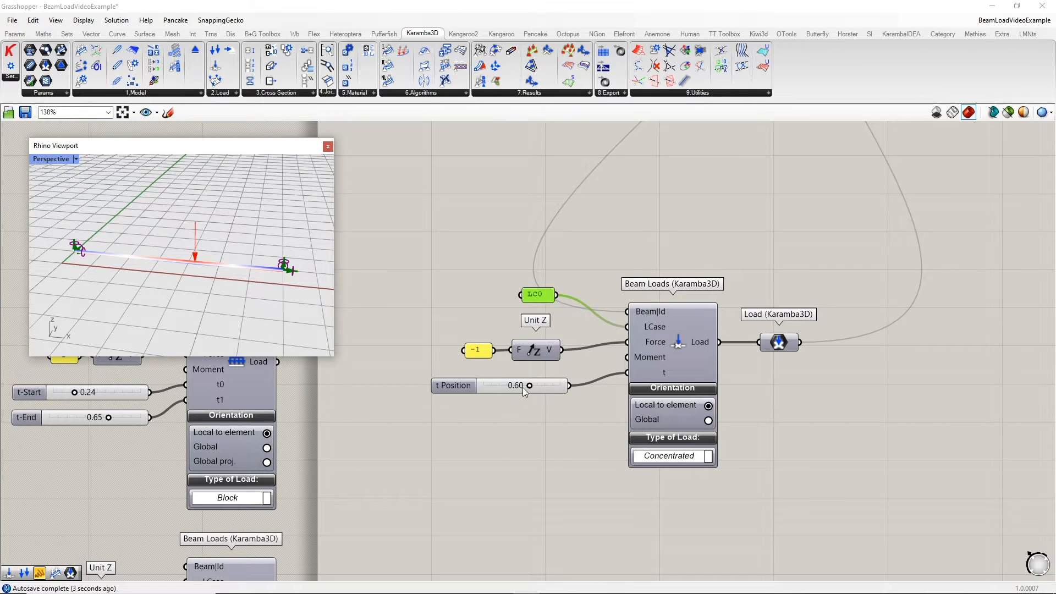
mouse_move(529, 385)
left_mouse_down()
mouse_move(467, 384)
mouse_move(570, 388)
mouse_move(500, 385)
mouse_move(515, 385)
left_mouse_up()
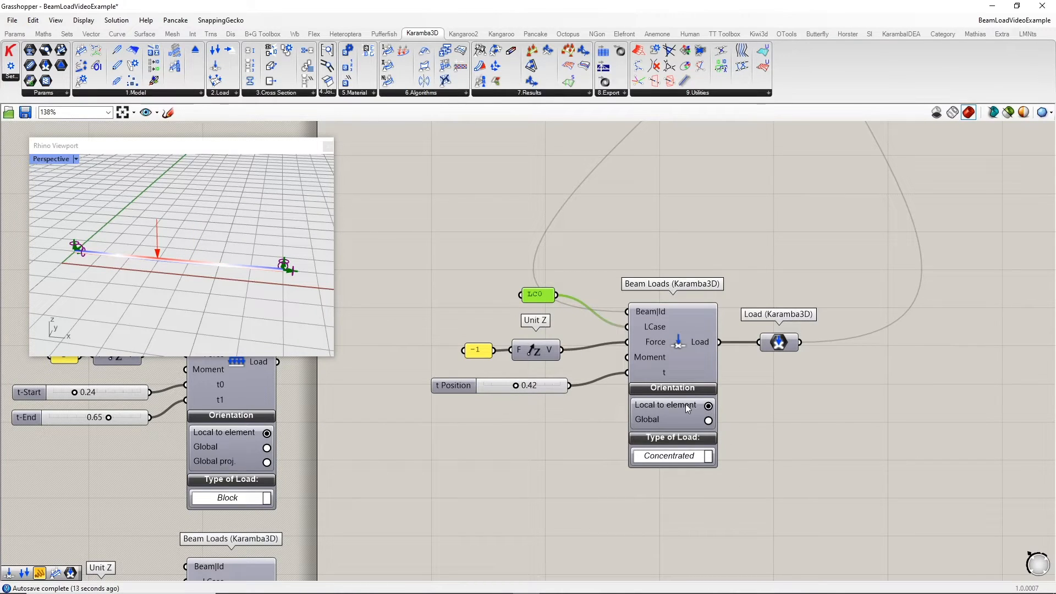
- Set the Angle slider for the beam line's rotation to 22.4, and view the inclined beam from the side in the Rhino viewport
scroll(682, 404, "down", 3)
right_click_drag(625, 283, 626, 438)
scroll(550, 255, "up", 2)
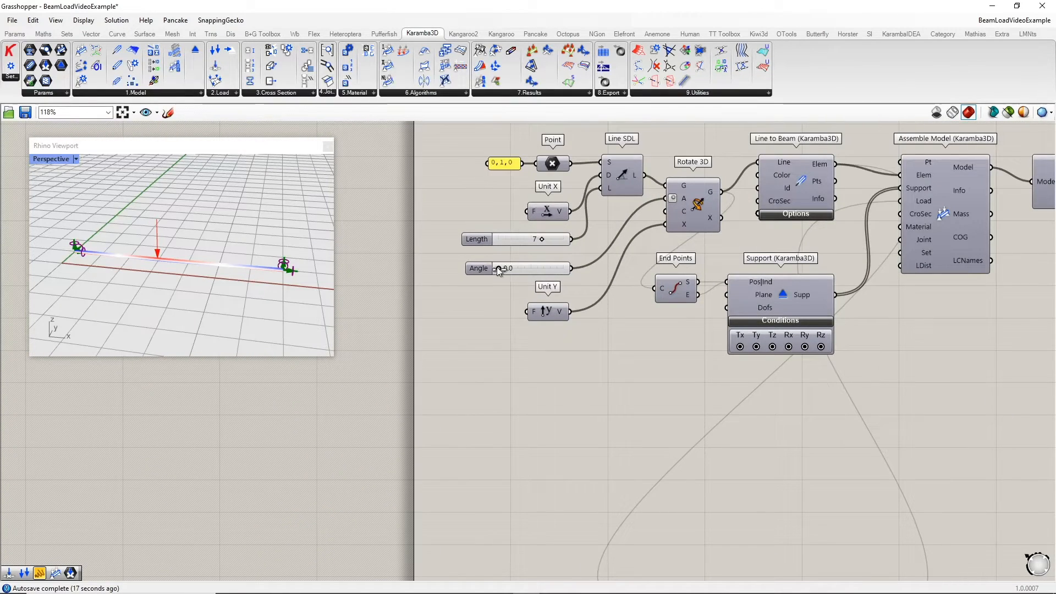
left_click_drag(498, 267, 545, 272)
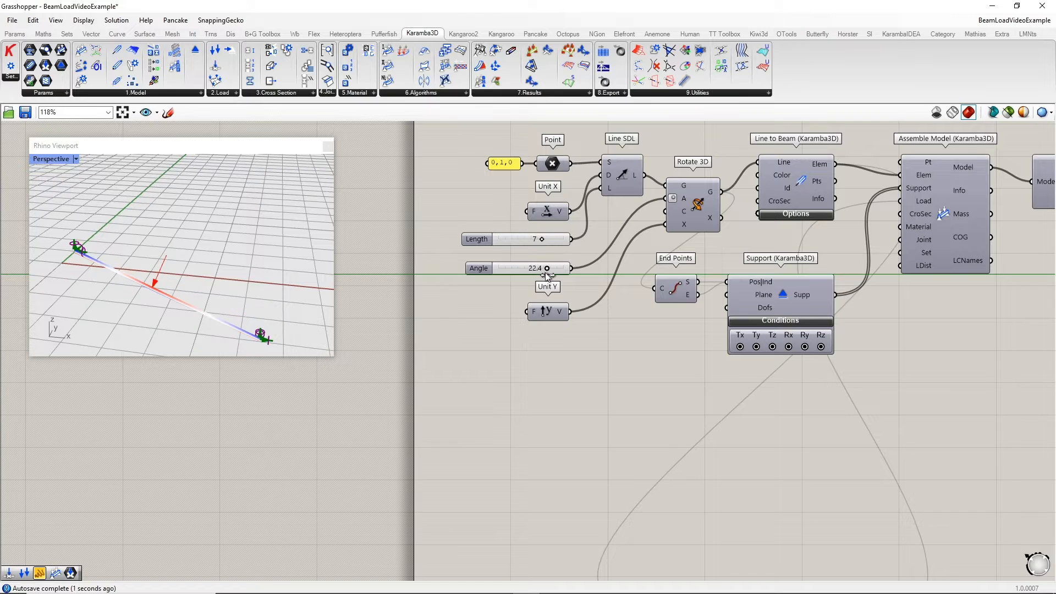
right_click_drag(578, 427, 608, 290)
right_click_drag(226, 284, 191, 233)
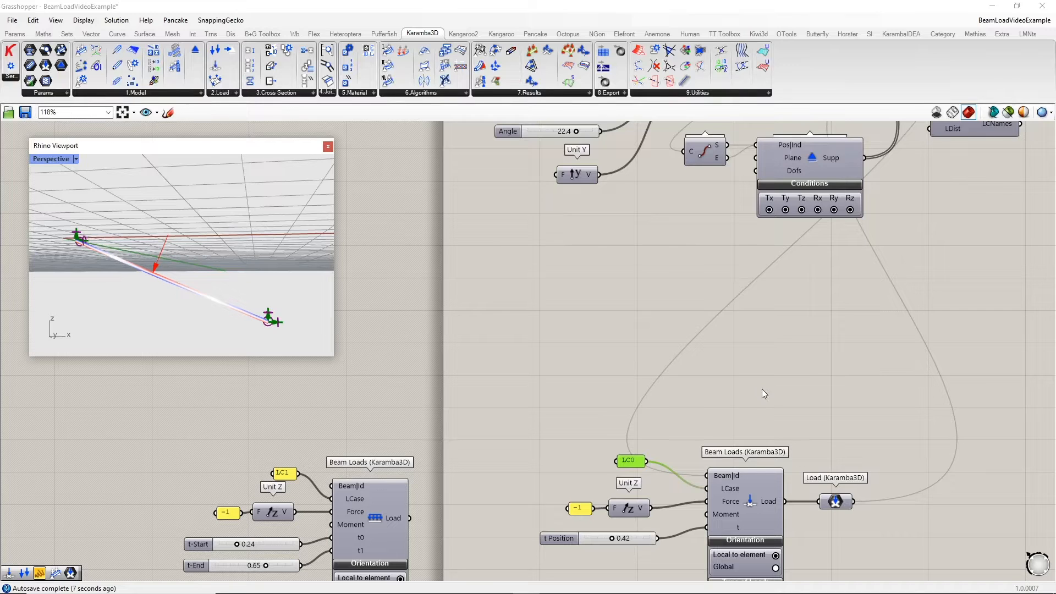
- Set the orientation of the concentrated Beam Loads component to Global
right_click_drag(761, 388, 737, 279)
right_click_drag(827, 493, 823, 468)
scroll(754, 453, "up", 3)
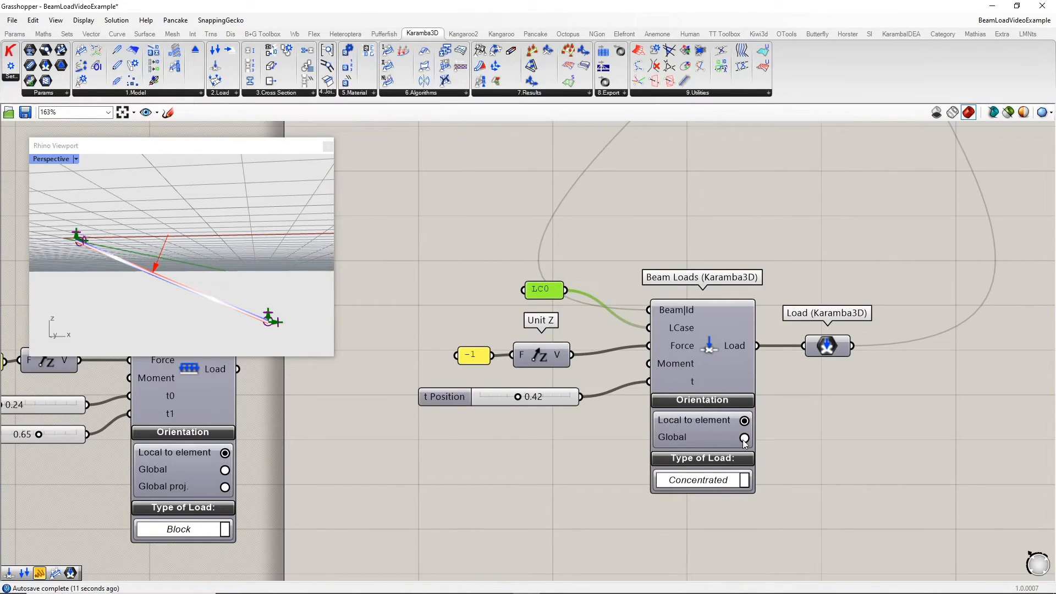
left_click(745, 438)
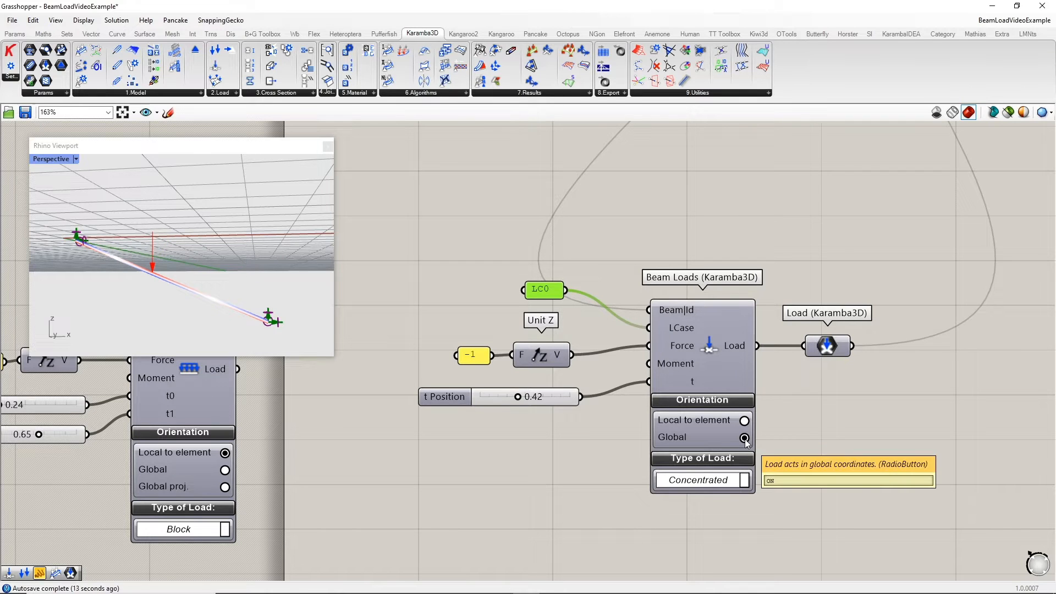
- Set the Angle slider to 0.0 so the beam is horizontal
scroll(693, 273, "down", 3)
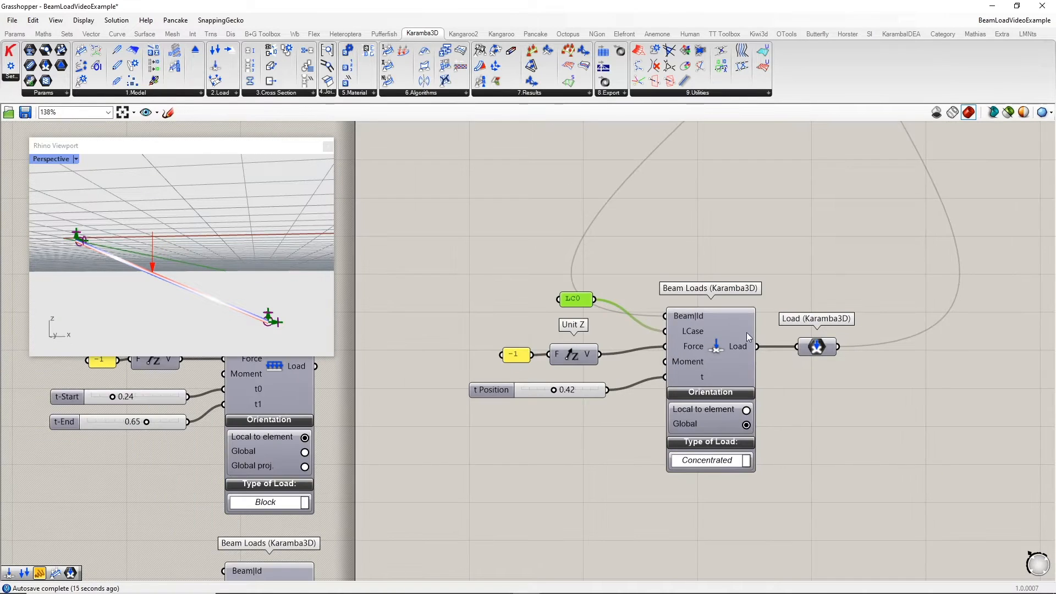
right_click_drag(671, 247, 684, 432)
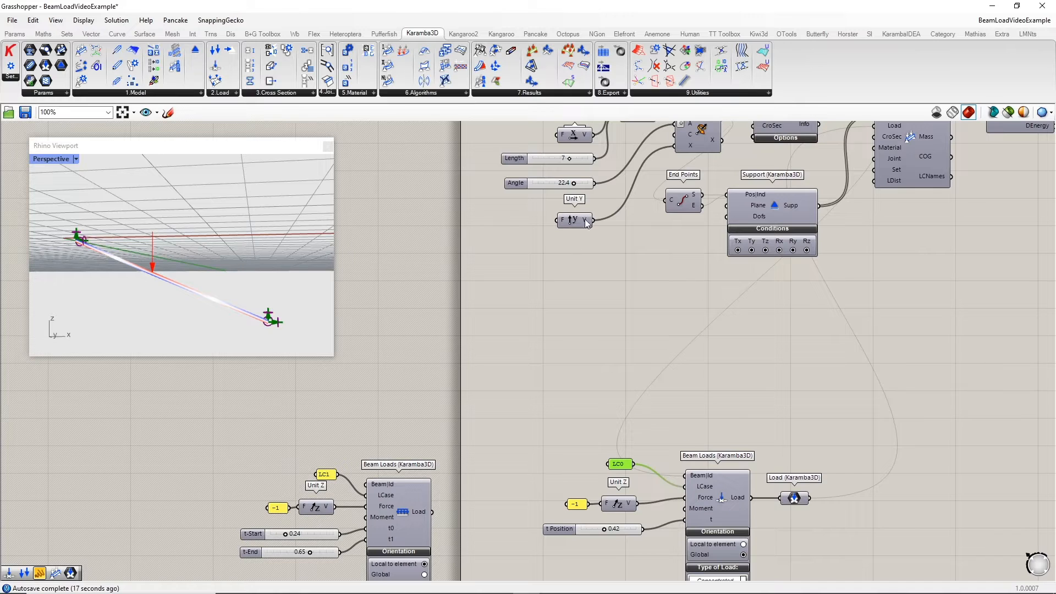
left_click_drag(574, 183, 531, 183)
- Move the concentrated Beam Loads component with its input components to the free space above the Block load group
right_click_drag(543, 324, 586, 160)
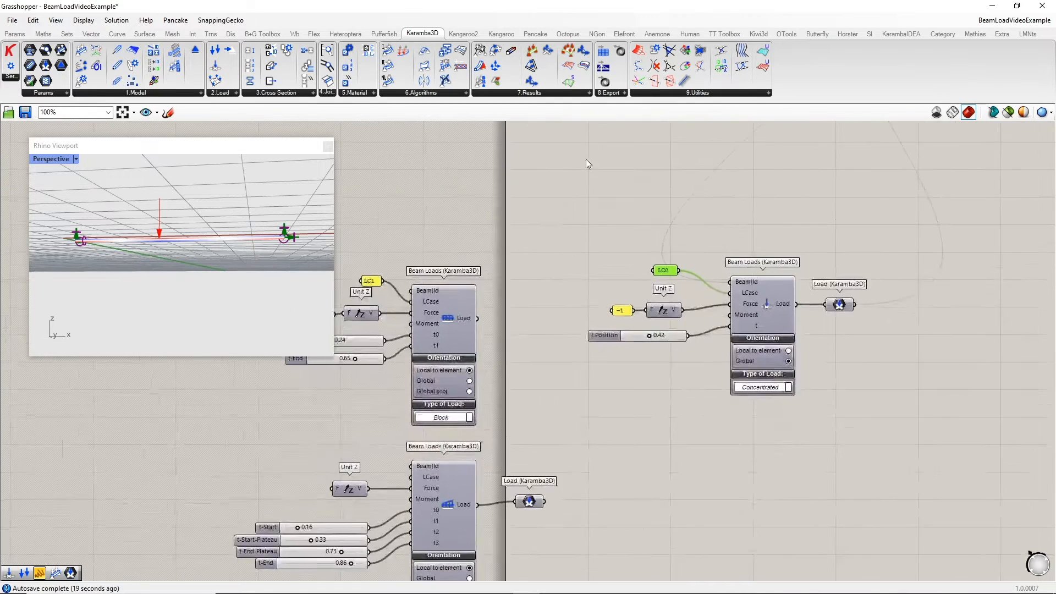
scroll(585, 165, "down", 2)
right_click_drag(572, 202, 579, 259)
left_click_drag(579, 258, 717, 402)
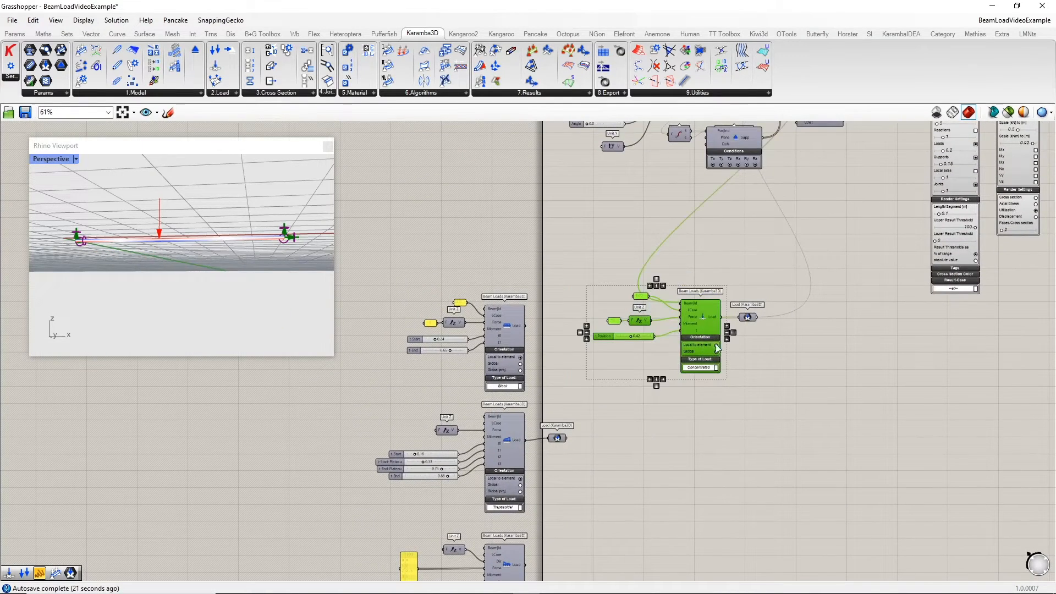
left_click_drag(707, 323, 506, 225)
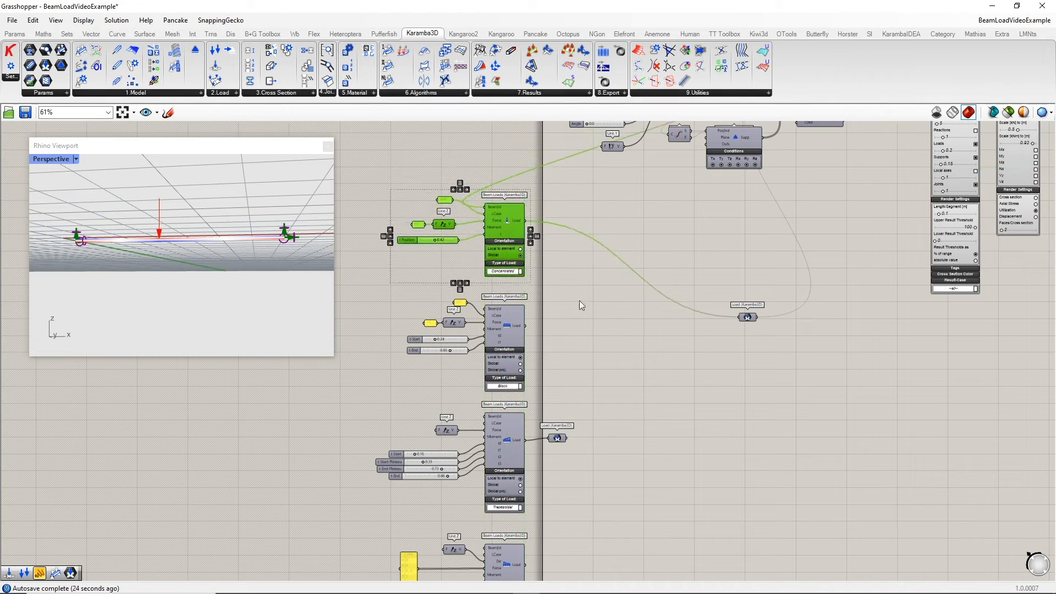
left_click(588, 304)
- Move the Block Beam Loads component with its input panels and sliders into the open area near the Load parameter
right_click_drag(607, 310, 640, 289)
scroll(455, 259, "up", 2)
left_click_drag(427, 224, 669, 381)
left_click_drag(619, 294, 861, 290)
- Connect the Block Beam Loads output to the Load parameter in place of the concentrated load
right_click_drag(861, 290, 638, 366)
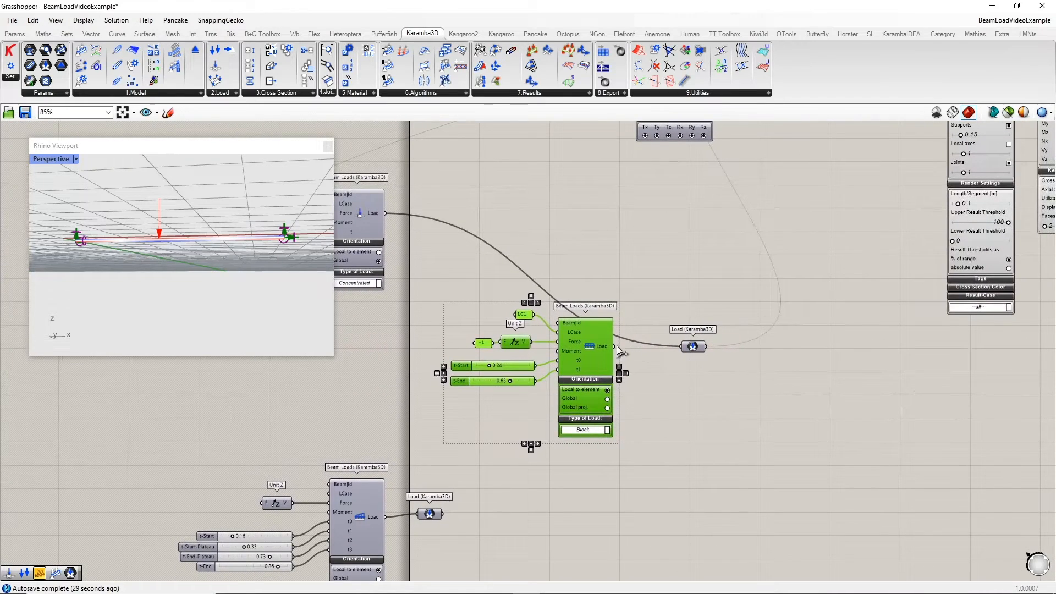
left_click_drag(616, 345, 683, 347)
right_click_drag(654, 423, 722, 416)
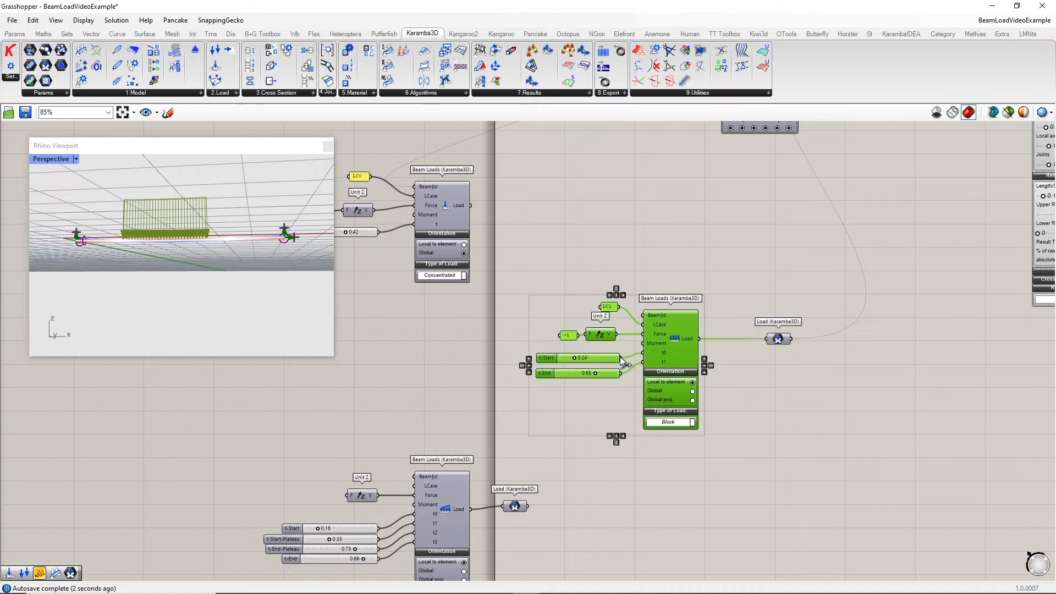
- Disconnect the t-Start and t-End sliders from the Block load's t0 and t1 inputs, and view the load along the beam
left_click_drag(620, 357, 643, 362, "ctrl")
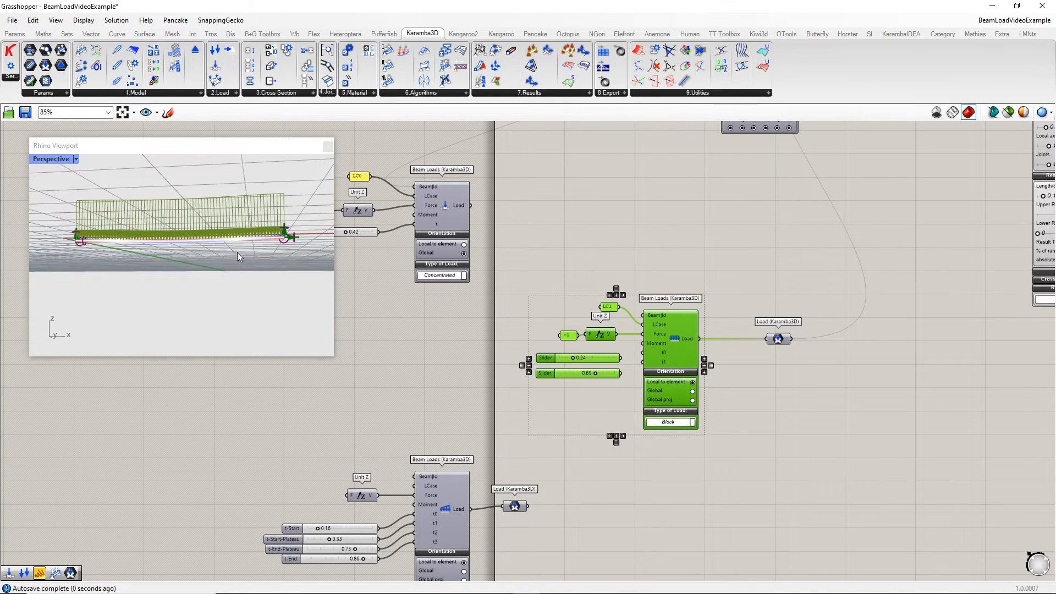
right_click_drag(237, 252, 270, 276)
scroll(113, 238, "up", 6)
scroll(239, 269, "down", 5)
- Connect the 0.24 slider to the t0 input of the Block Beam Loads component
scroll(544, 318, "up", 3)
right_click_drag(572, 297, 583, 280)
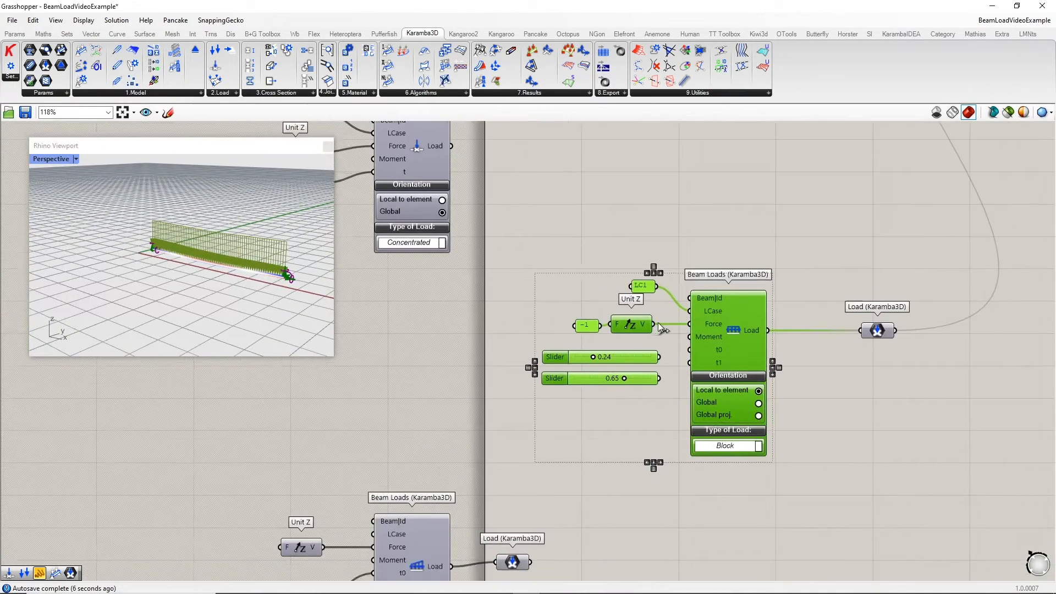
scroll(659, 327, "up", 3)
mouse_move(732, 329)
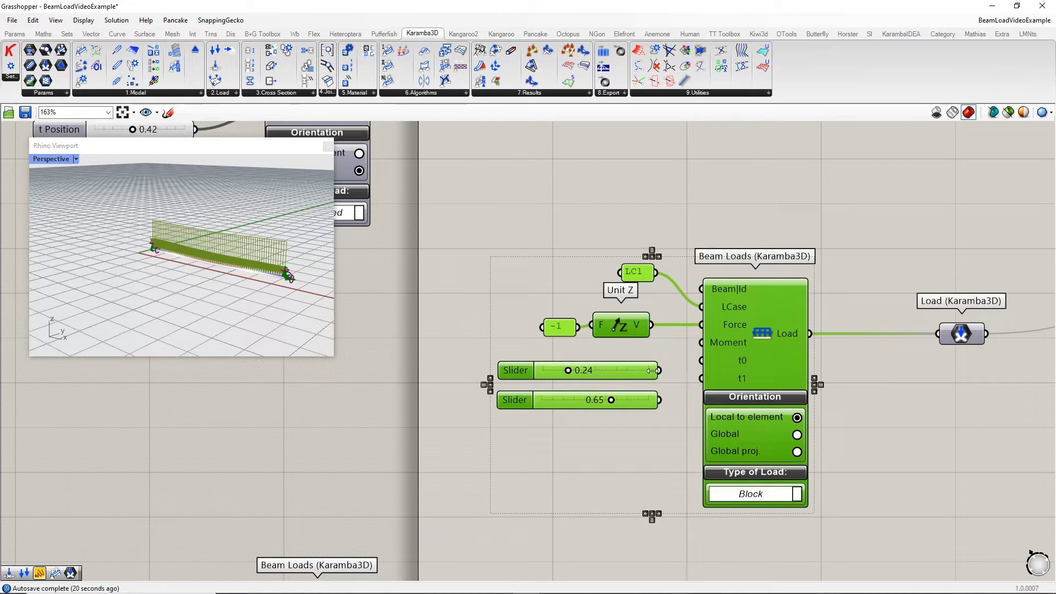
left_click_drag(656, 370, 701, 362)
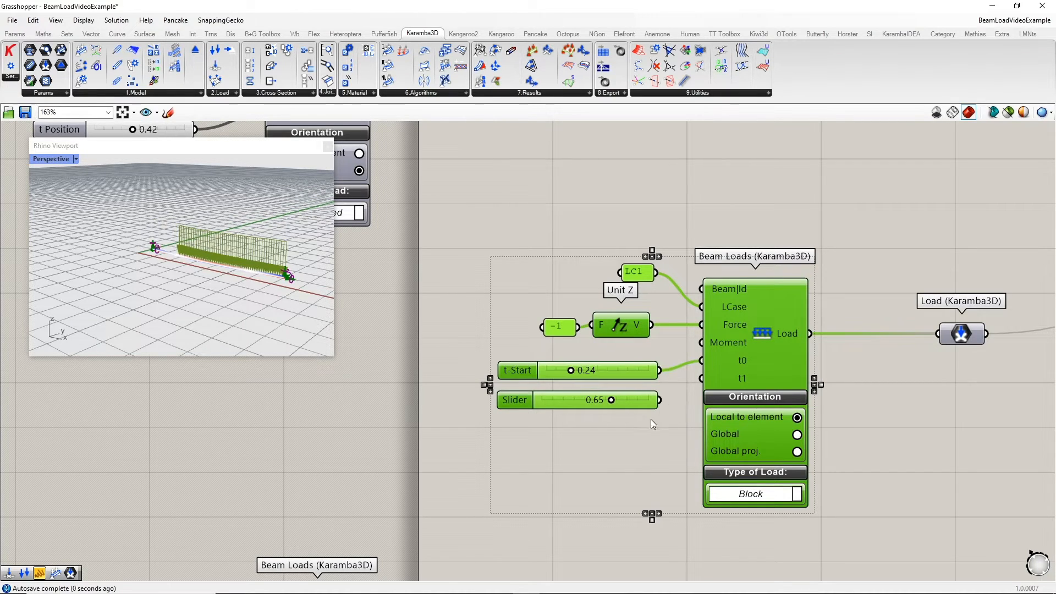
- Connect the 0.65 slider to the t1 input of the Block Beam Loads component and view the partial load up close
left_click_drag(659, 400, 701, 378)
scroll(254, 278, "up", 2)
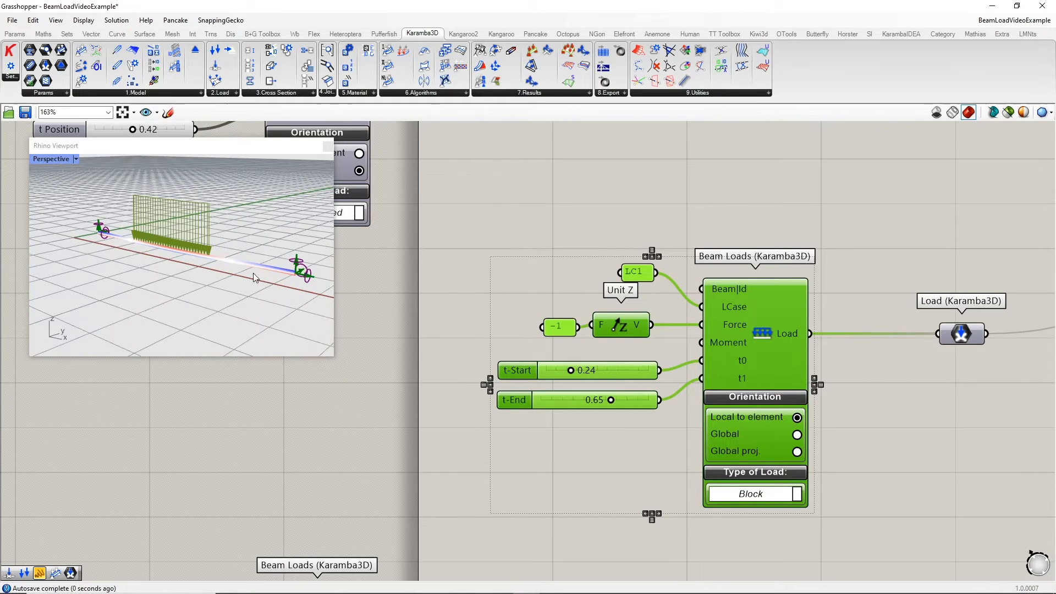
scroll(254, 278, "up", 3)
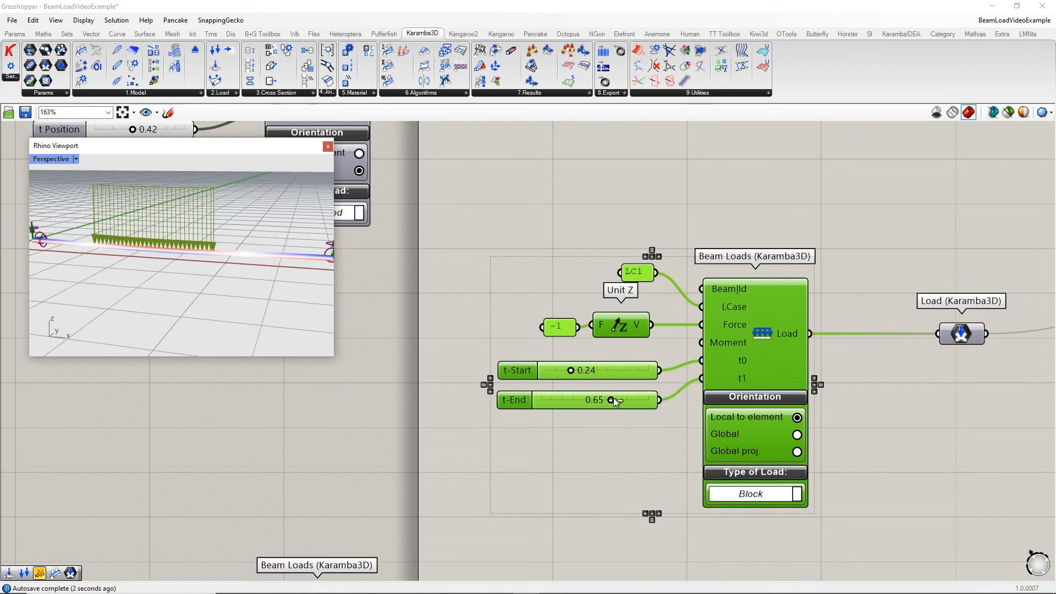
- Set the t-End slider of the Block load to 0.71
left_click_drag(614, 398, 618, 400)
scroll(612, 445, "down", 3)
scroll(672, 360, "up", 2)
left_click(672, 360)
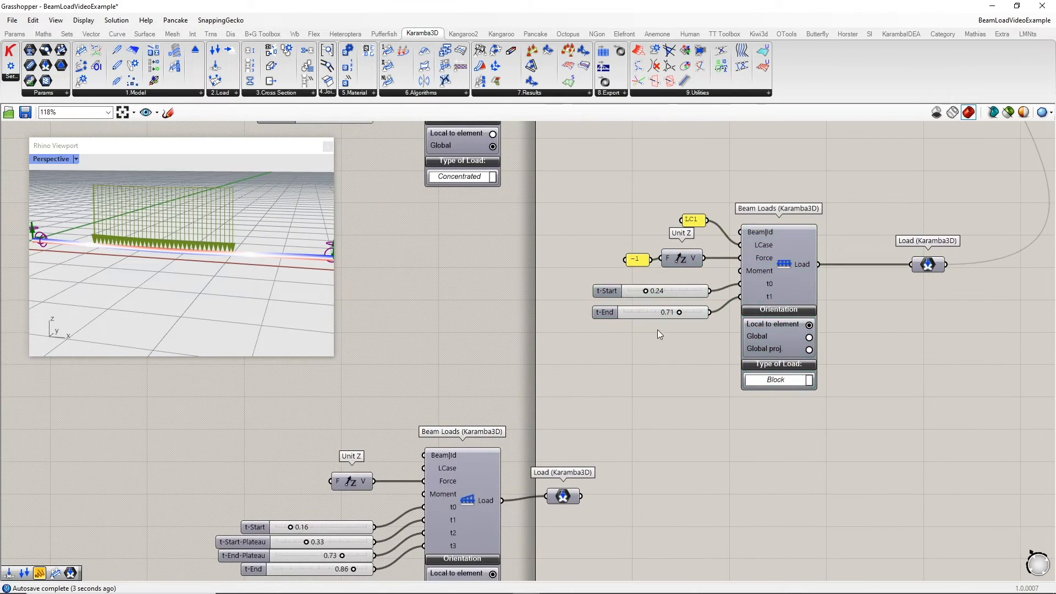
- Set the beam's Angle slider to 21.3 and view the inclined beam with its block load
right_click_drag(658, 330, 572, 427)
right_click_drag(527, 290, 486, 301)
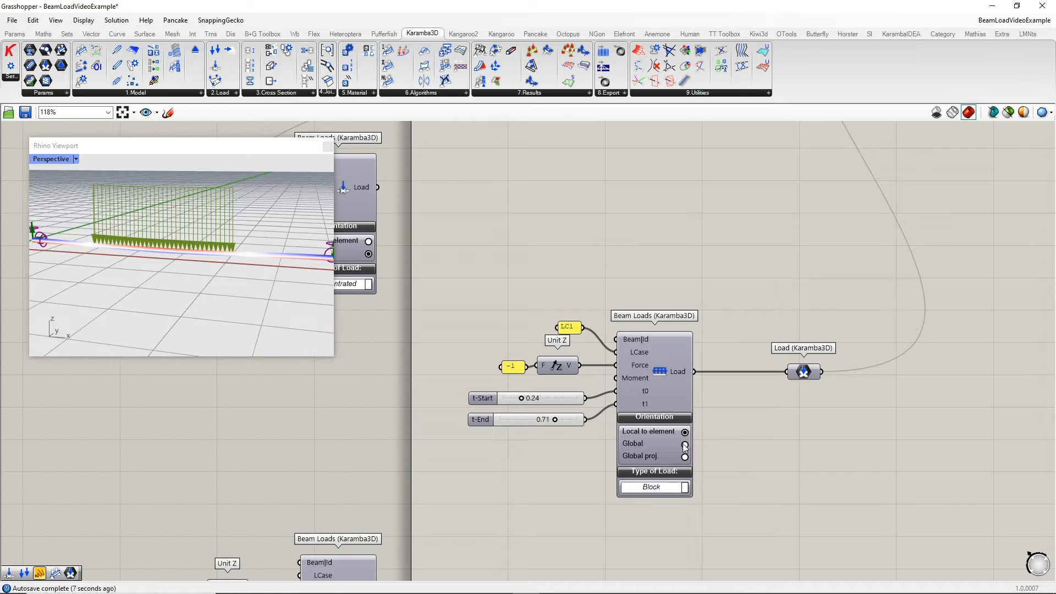
scroll(685, 447, "up", 2)
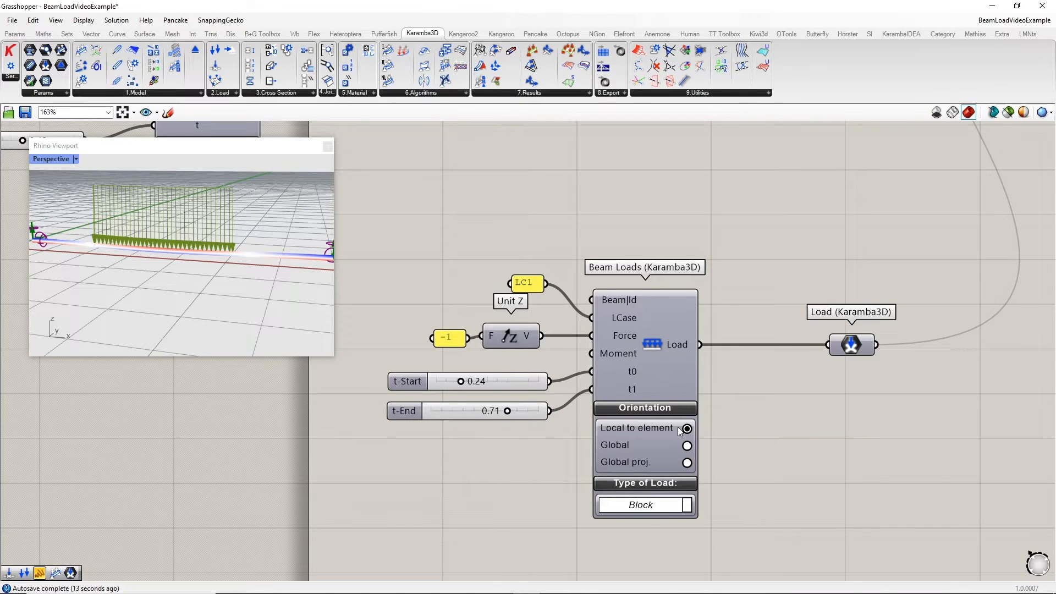
scroll(678, 430, "down", 2)
right_click_drag(562, 279, 629, 488)
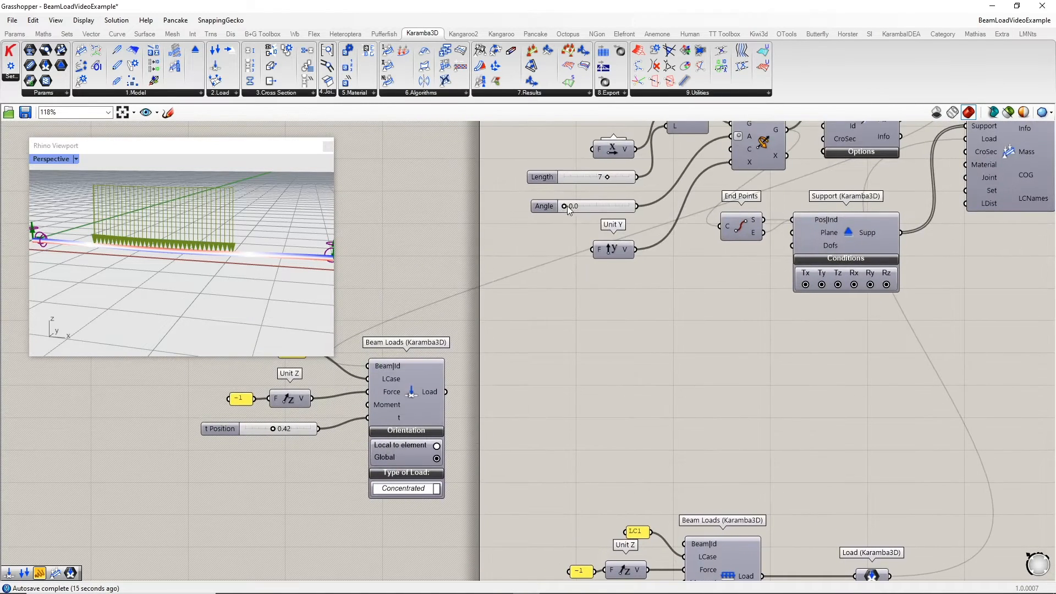
left_click_drag(567, 205, 610, 214)
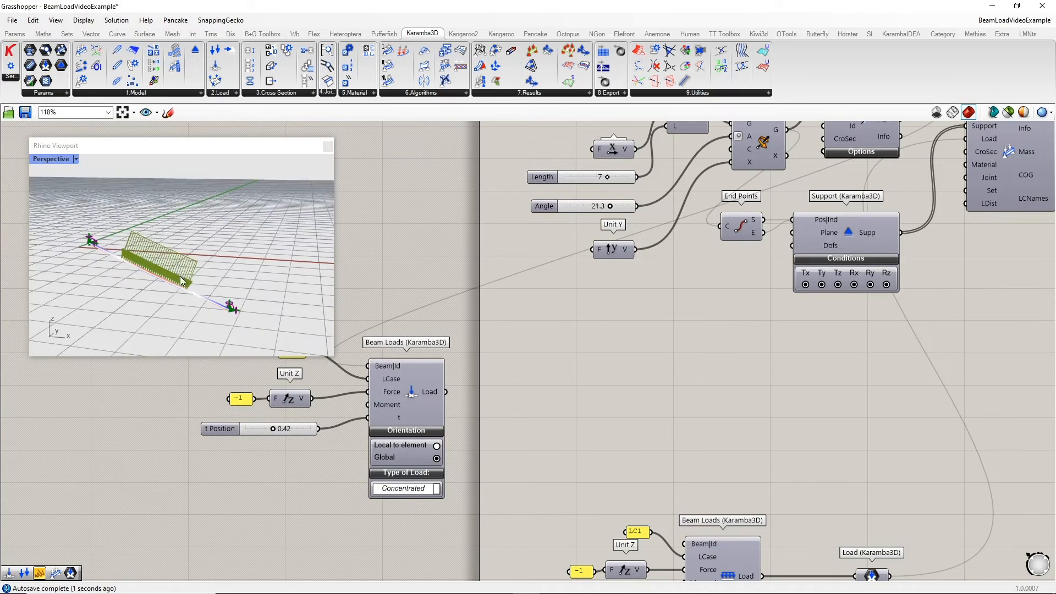
right_click_drag(181, 280, 207, 237)
- Compare the Block load's Global and Global proj. orientations on the inclined beam, leaving Global proj. active
right_click_drag(649, 342, 590, 125)
right_click_drag(740, 446, 764, 373)
scroll(764, 373, "up", 2)
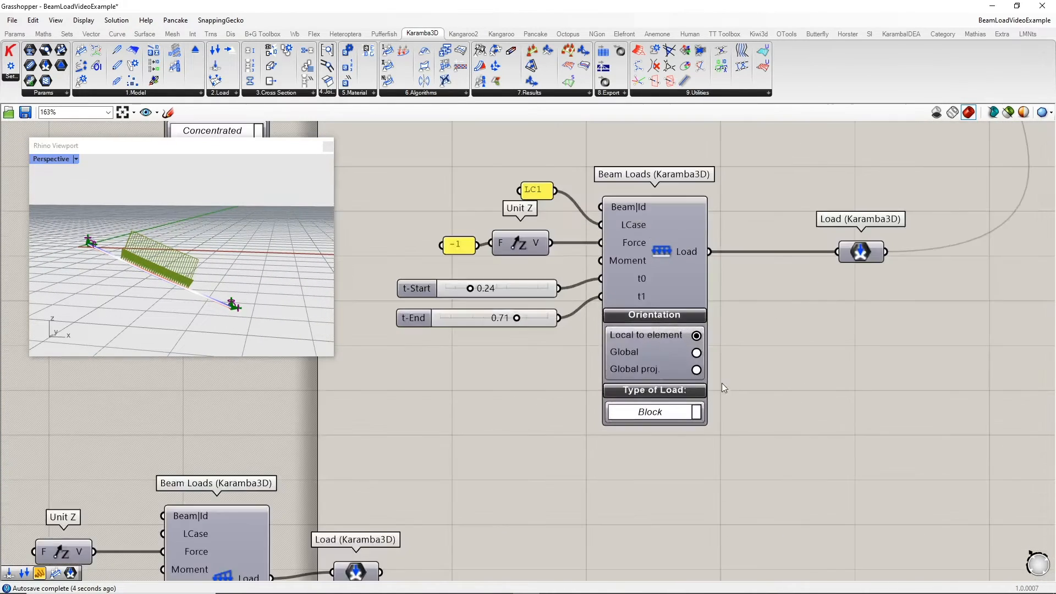
left_click(696, 352)
right_click_drag(182, 284, 252, 223)
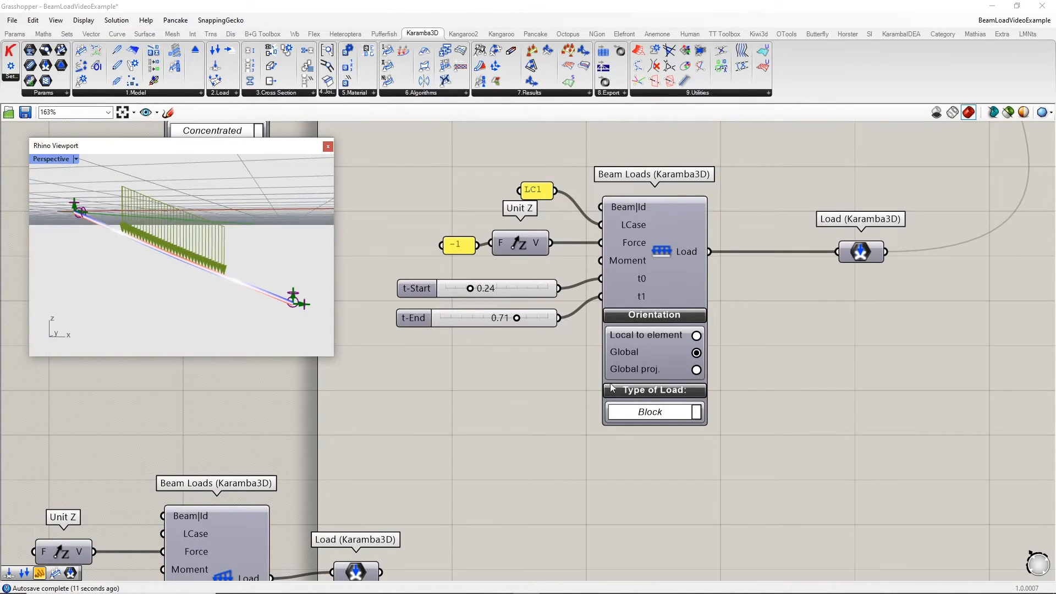
left_click(696, 369)
right_click_drag(208, 239, 138, 254)
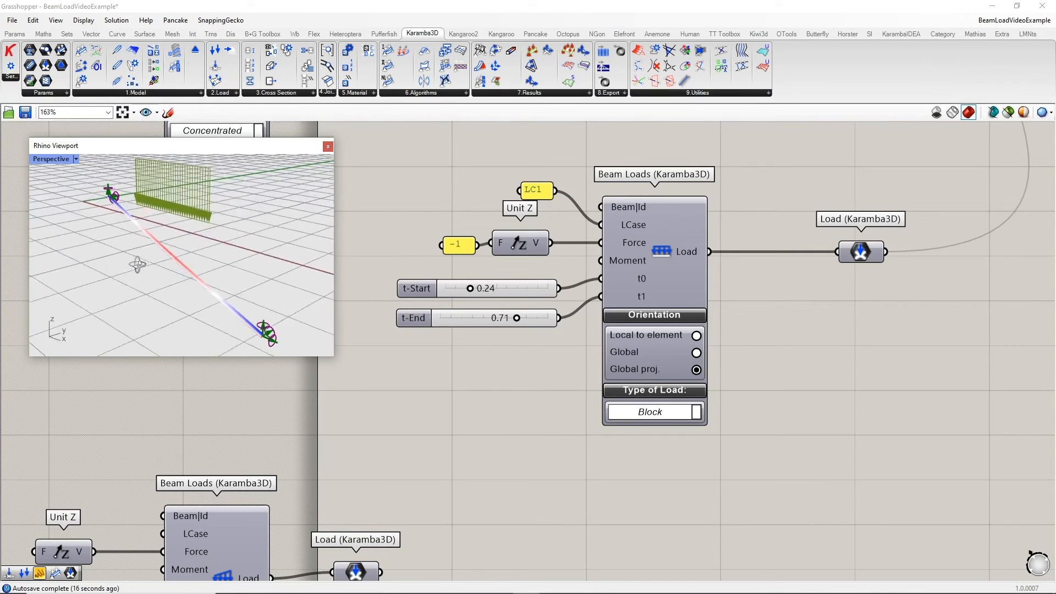
- Move the Block Beam Loads component with its inputs back below the Concentrated load group
scroll(533, 359, "down", 5)
right_click_drag(563, 354, 664, 409)
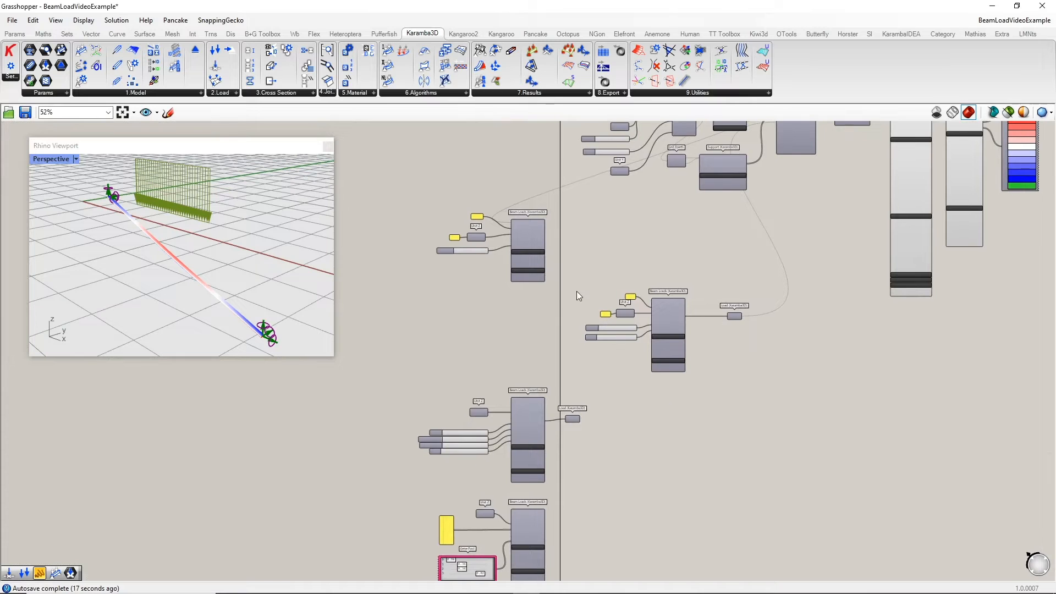
left_click_drag(552, 274, 718, 388)
left_click_drag(681, 325, 541, 325)
- Lower the beam's rotation with the Angle slider to make the beam flatter
right_click_drag(549, 297, 590, 273)
scroll(590, 273, "up", 4)
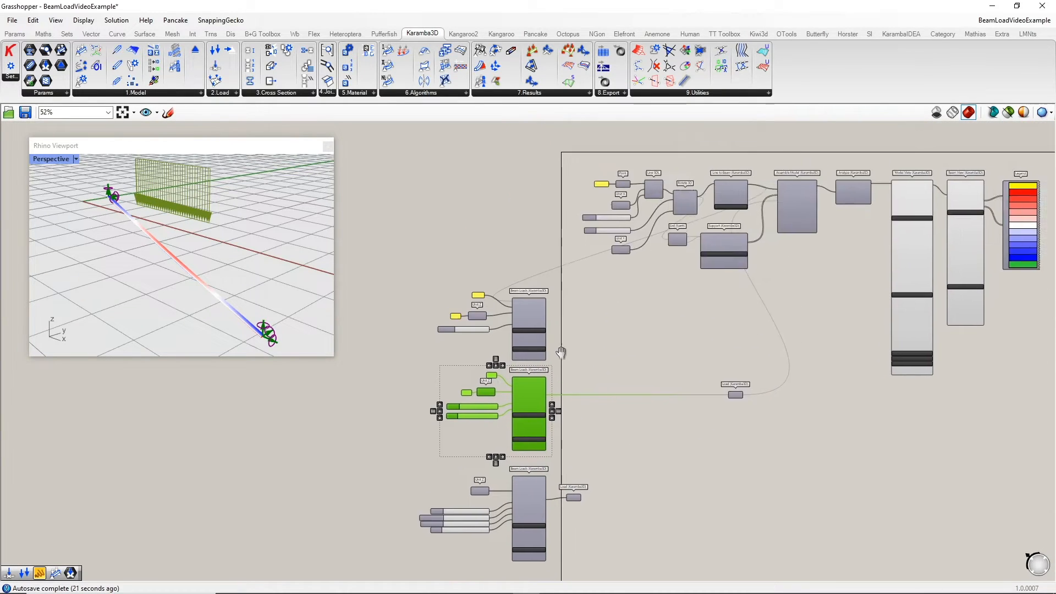
left_click_drag(616, 261, 573, 258)
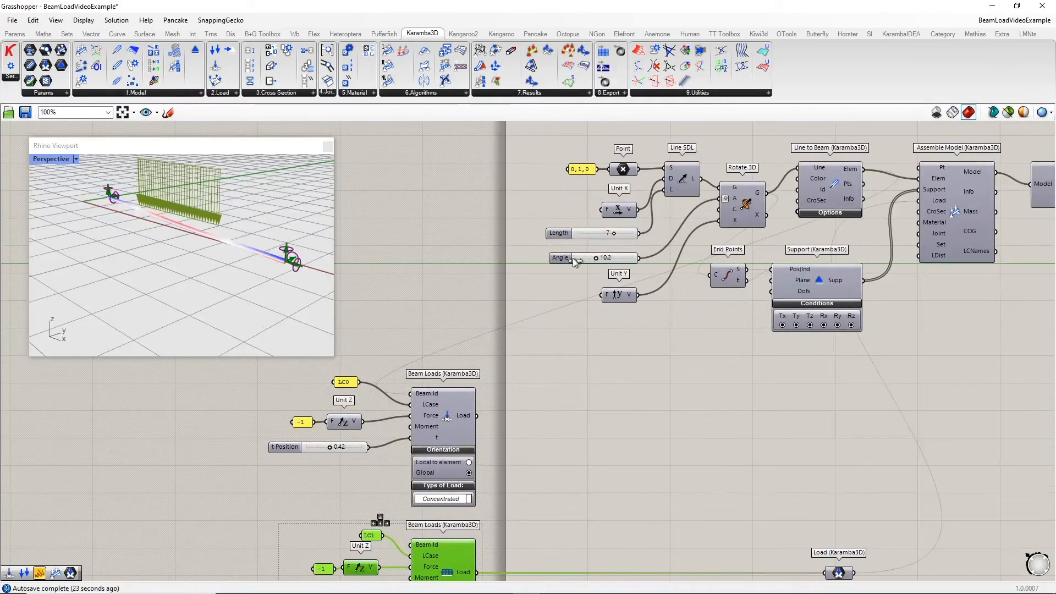
- Move the Trapezoidal Beam Loads component with its inputs and Load parameter into the open area below the main Load parameter
right_click_drag(565, 555, 629, 363)
right_click_drag(682, 290, 683, 274)
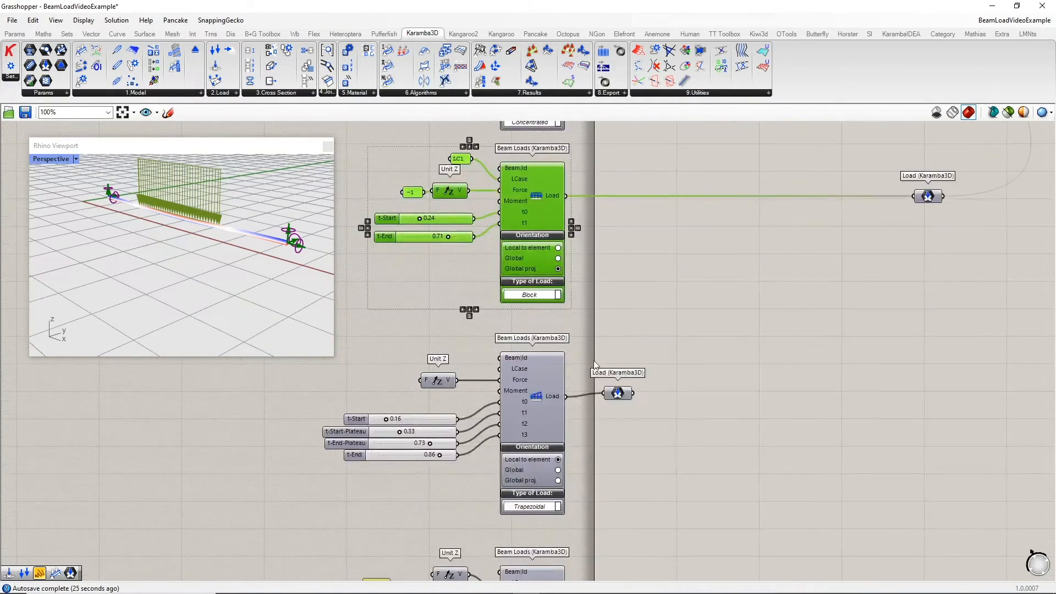
right_click_drag(595, 361, 675, 281)
scroll(680, 251, "down", 2)
left_click(460, 244)
left_click_drag(459, 245, 747, 400)
left_click_drag(635, 313, 832, 205)
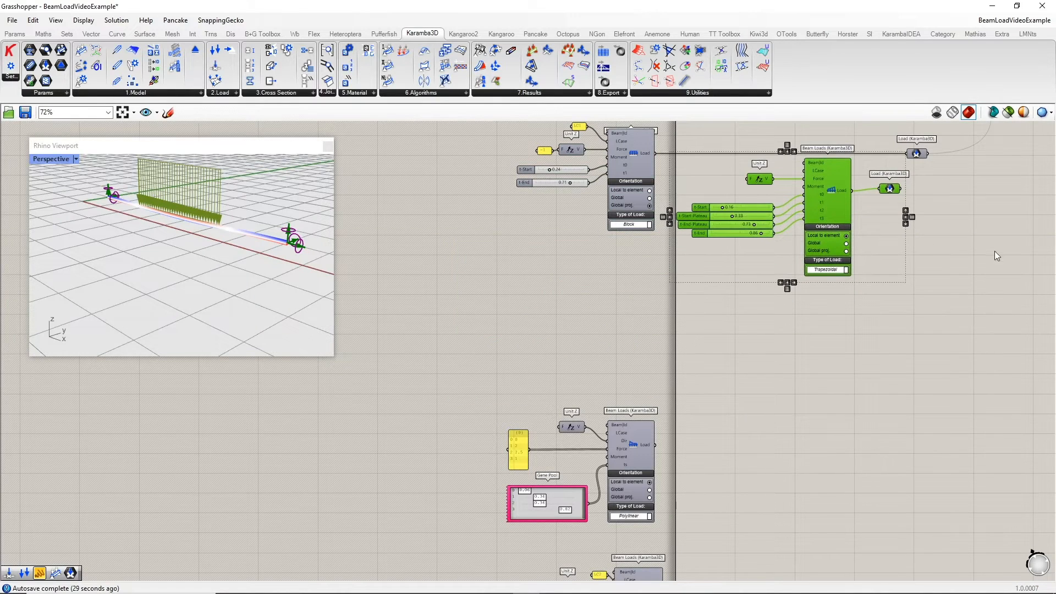
- Delete the extra Load parameter attached to the Trapezoidal Beam Loads component
right_click_drag(994, 251, 901, 407)
left_click(862, 364)
left_click(797, 345)
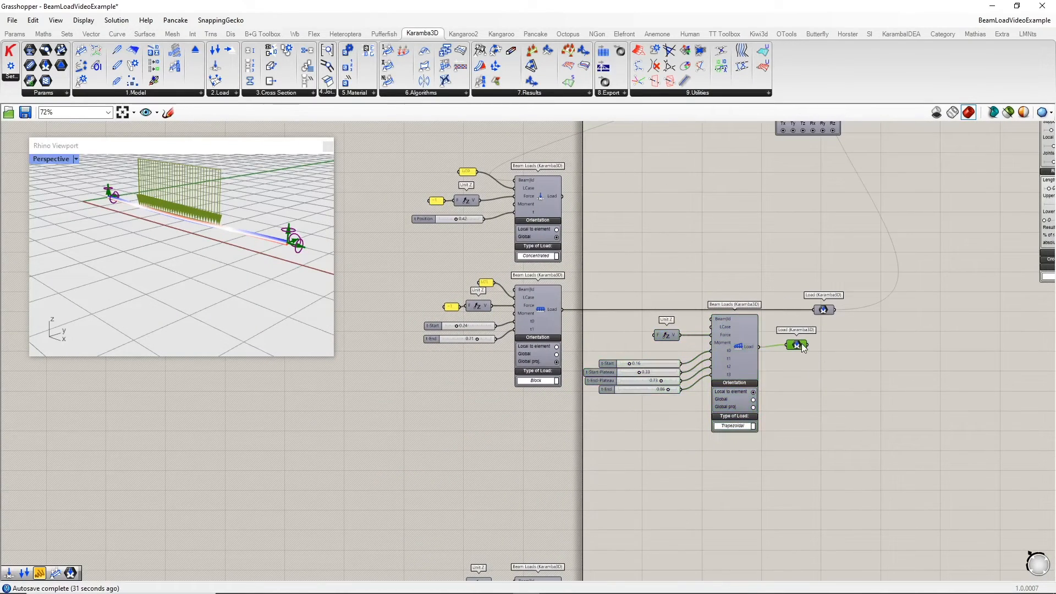
key("Delete")
- Connect the Trapezoidal Beam Loads output to the main Load parameter in place of the block load
scroll(721, 298, "up", 3)
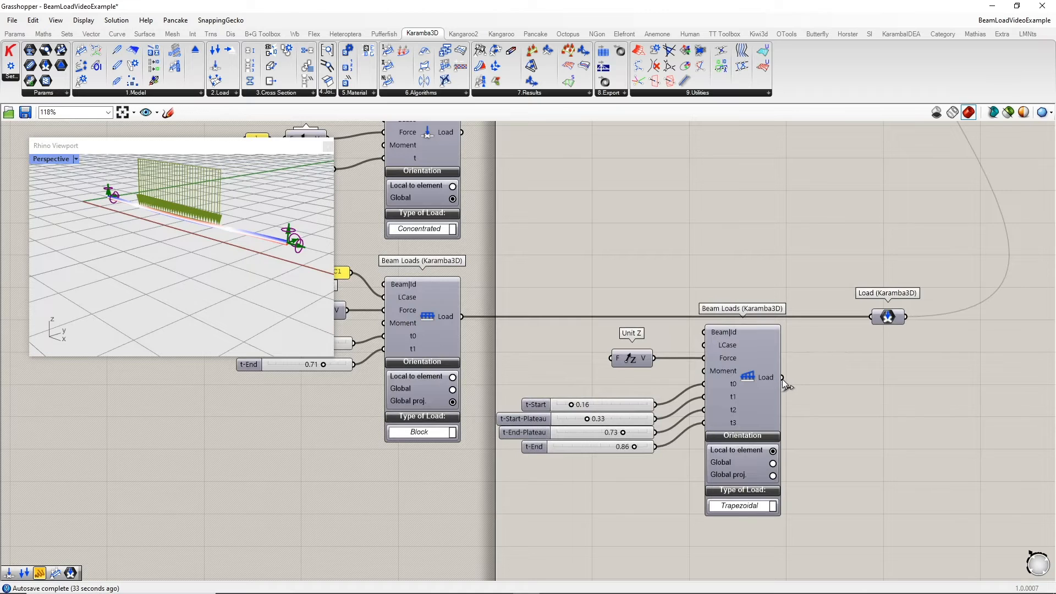
left_click_drag(783, 377, 871, 317)
scroll(611, 267, "down", 3)
right_click_drag(592, 267, 604, 246)
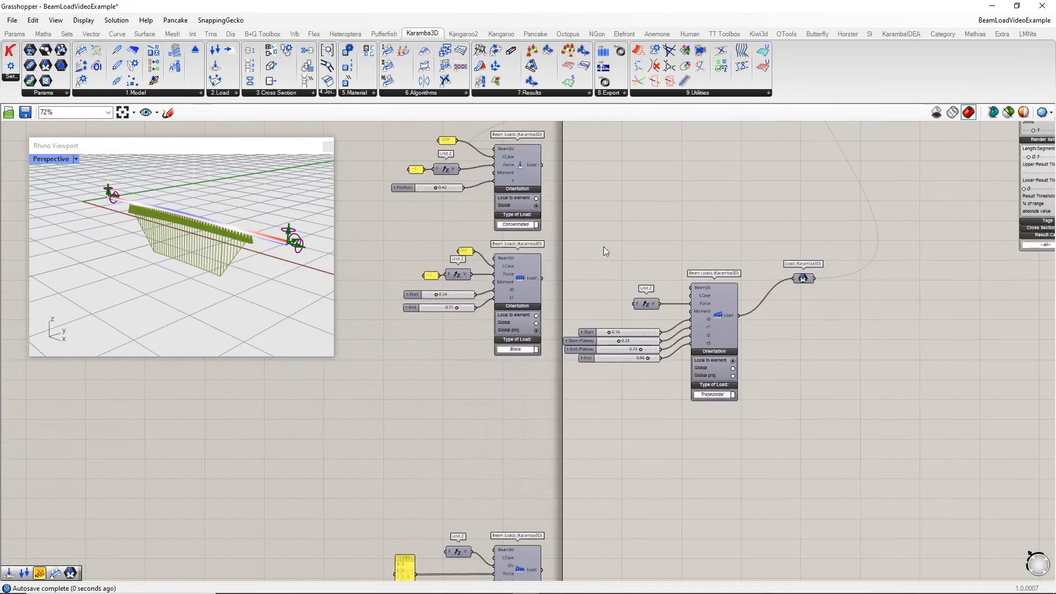
- Shift the Trapezoidal Beam Loads component and its inputs closer to the Load parameter
left_click_drag(554, 235, 773, 438)
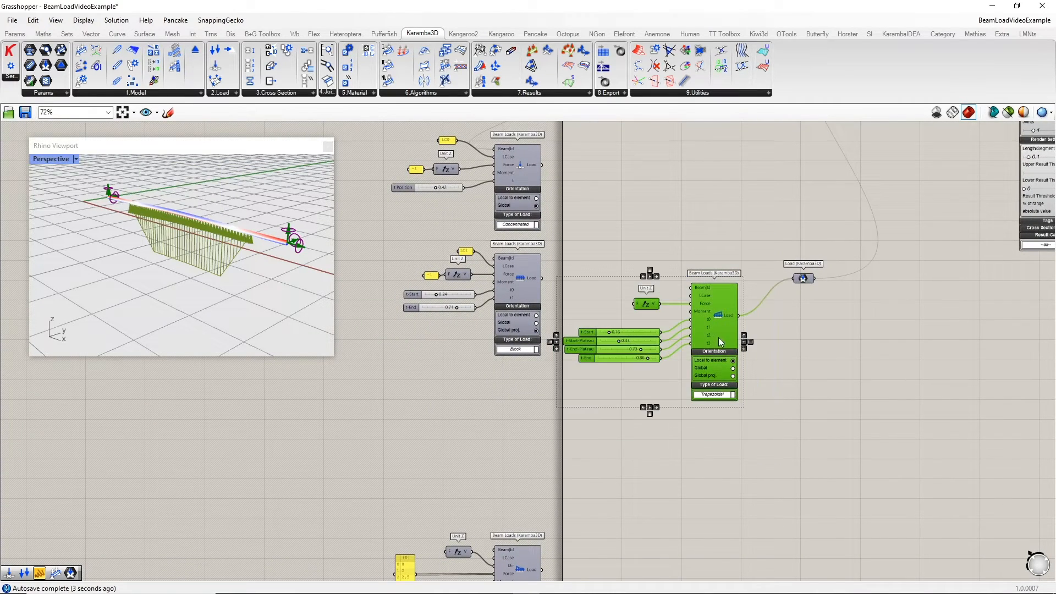
left_click_drag(719, 338, 746, 295)
scroll(653, 268, "up", 2)
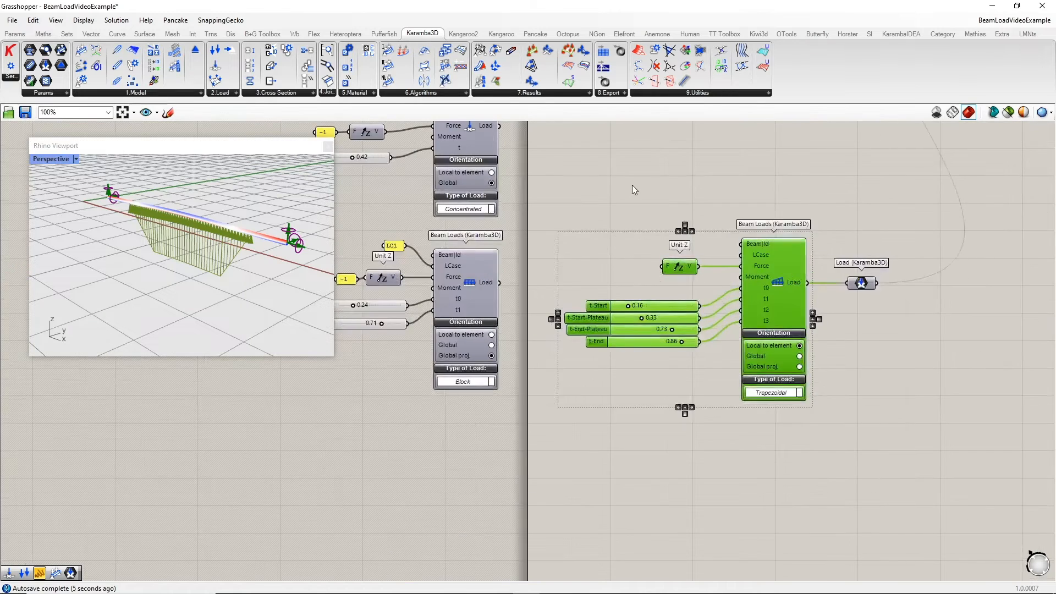
left_click(633, 186)
- Set the Trapezoidal load sliders to t-Start 0.23, t-Start-Plateau 0.48, t-End-Plateau 0.77 and t-End 0.92
scroll(635, 188, "up", 3)
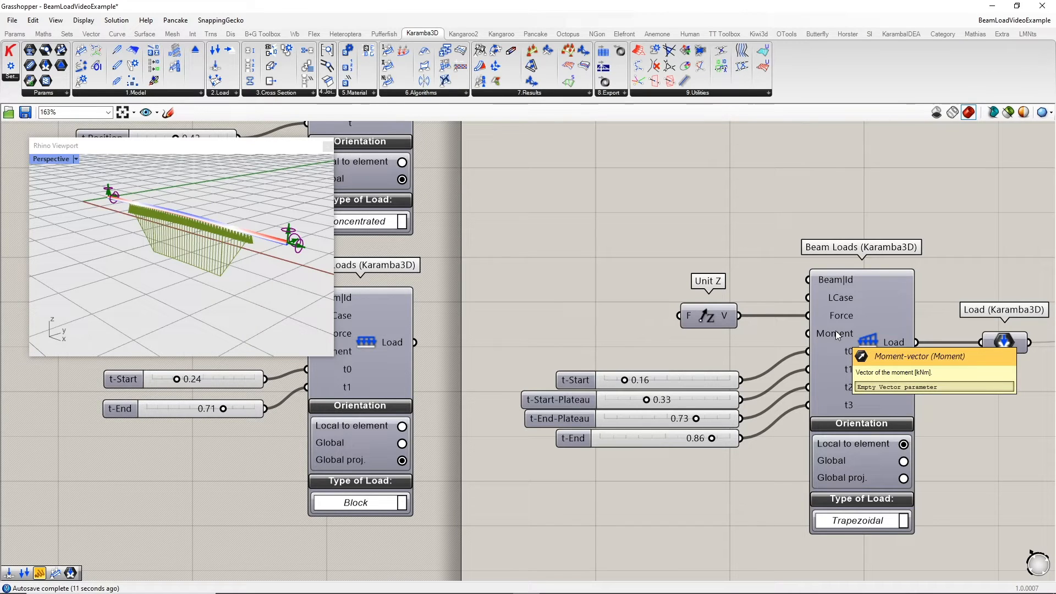
right_click_drag(835, 331, 840, 241)
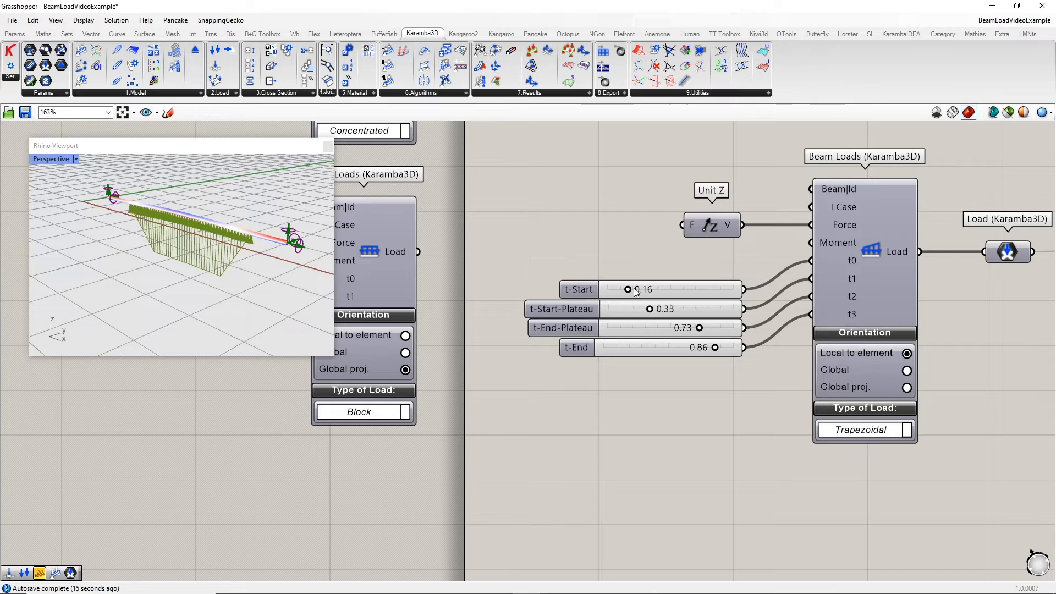
left_click_drag(628, 290, 724, 348)
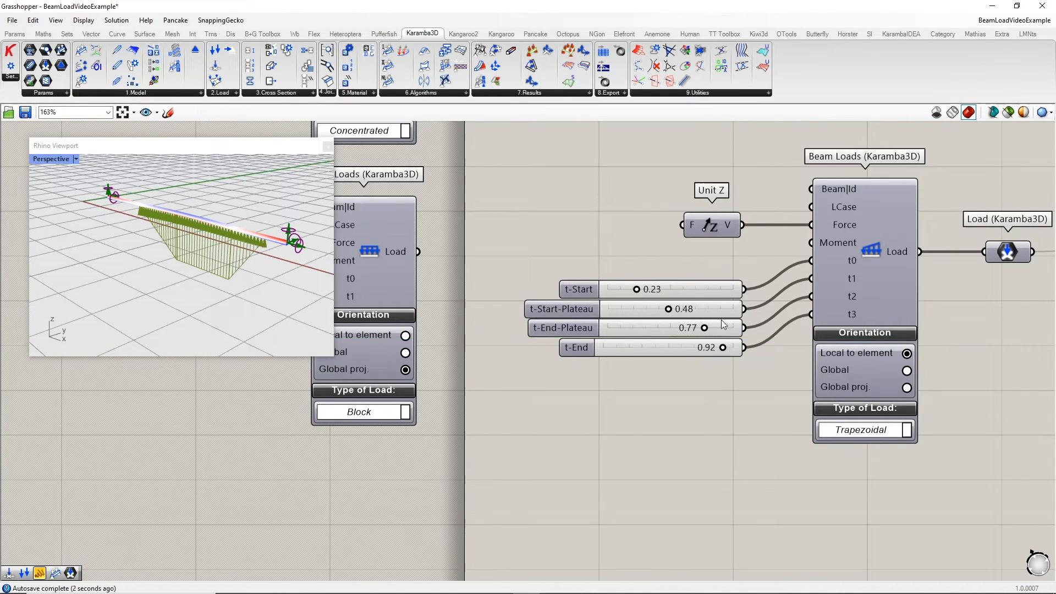
- Try the Global proj. orientation on the Trapezoidal load and return it to Local to element
scroll(721, 319, "down", 3)
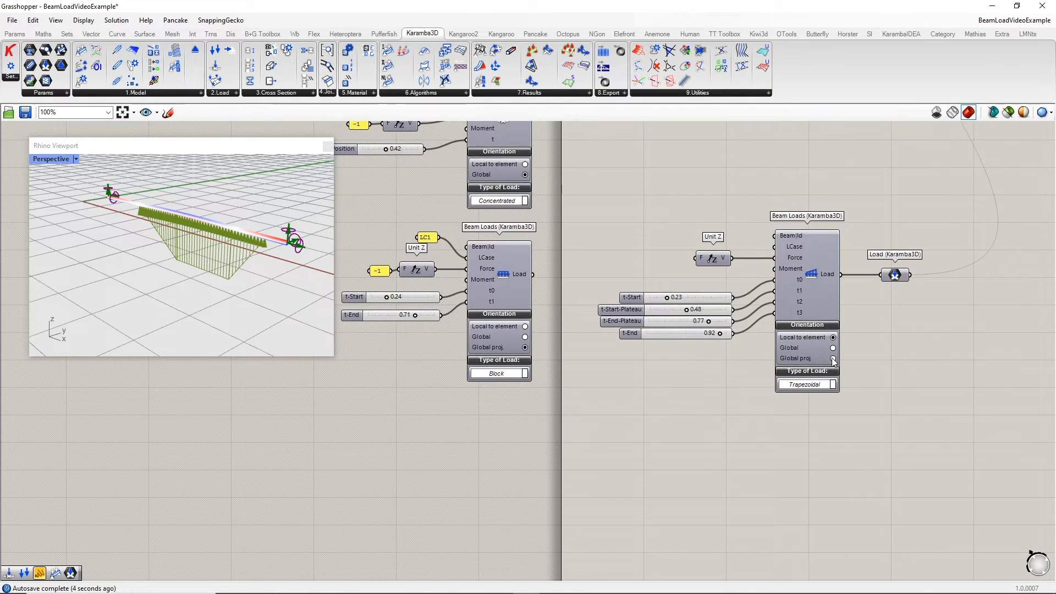
scroll(834, 361, "up", 1)
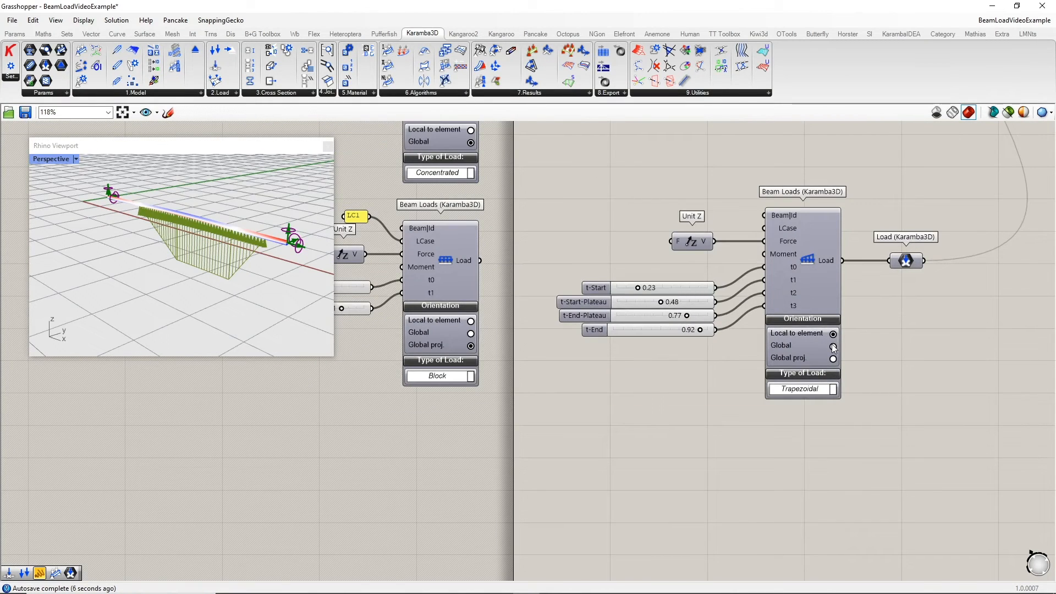
left_click(834, 359)
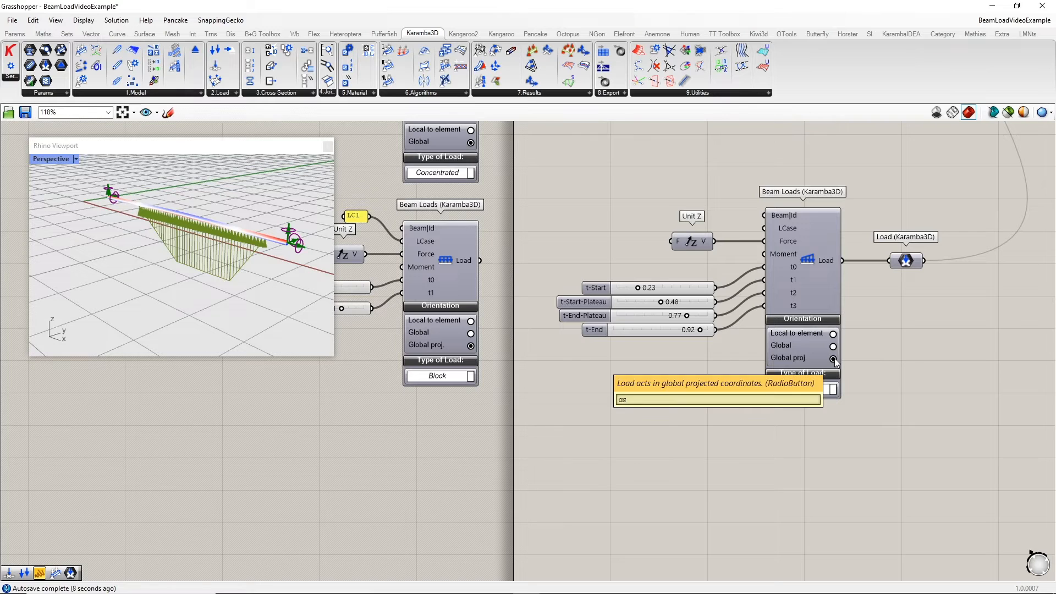
left_click(833, 334)
- Move the Trapezoidal Beam Loads component with its inputs below the Block load group
scroll(781, 302, "down", 4)
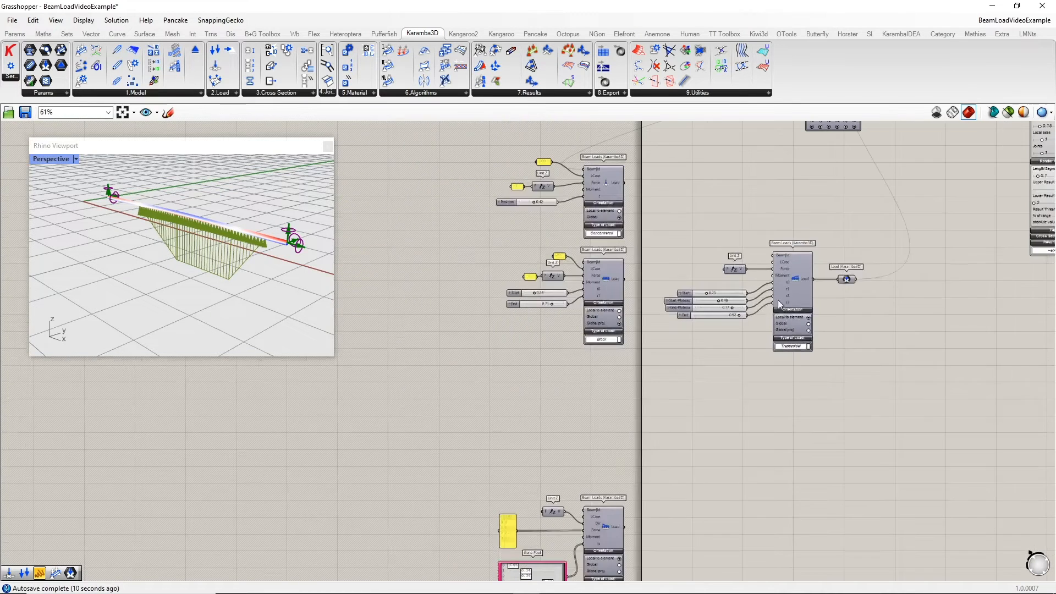
left_click_drag(646, 226, 840, 368)
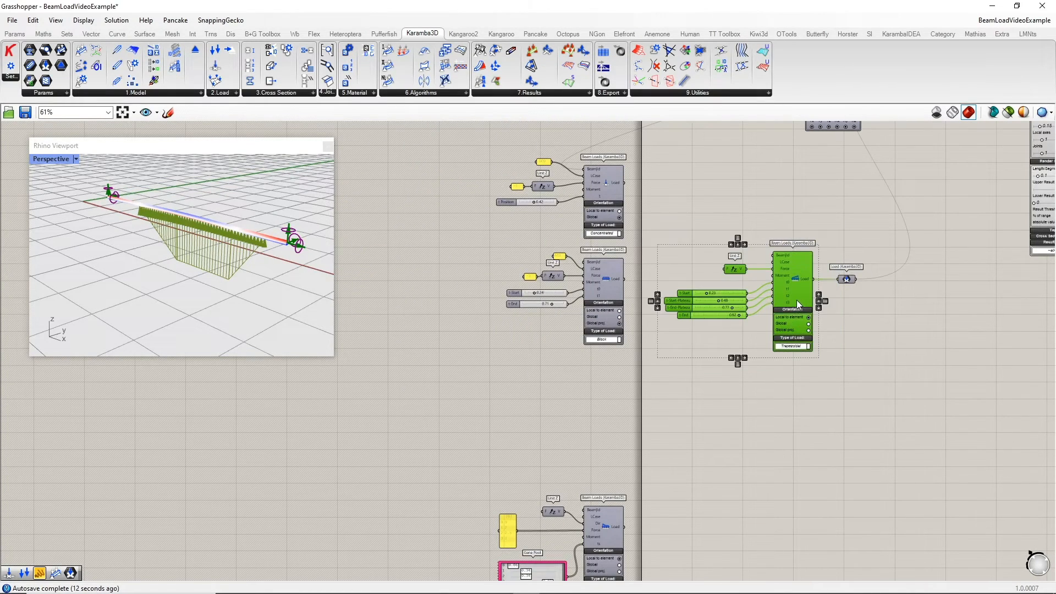
left_click_drag(797, 299, 607, 410)
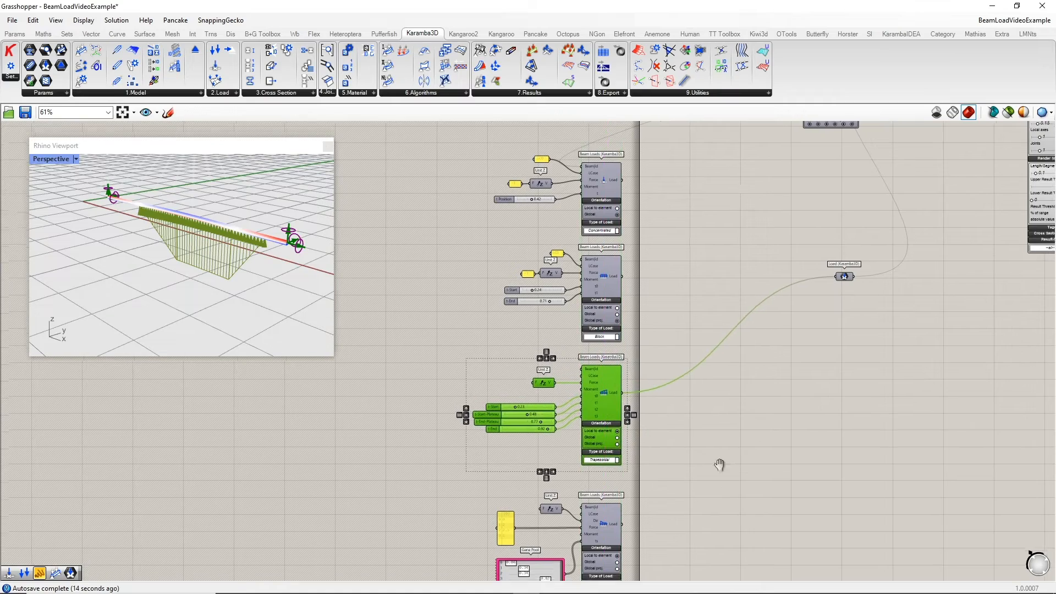
- Move the Polylinear Beam Loads group into the open area and connect its output to the main Load parameter
right_click_drag(720, 464, 825, 255)
left_click_drag(553, 274, 726, 376)
left_click_drag(746, 322, 933, 206)
right_click_drag(933, 206, 785, 460)
left_click_drag(747, 474, 825, 274)
- Shift the Polylinear Beam Loads component with its panel, Unit Z and Gene Pool closer to the Load parameter
scroll(735, 282, "up", 3)
right_click_drag(772, 222, 811, 257)
left_click_drag(525, 193, 825, 482)
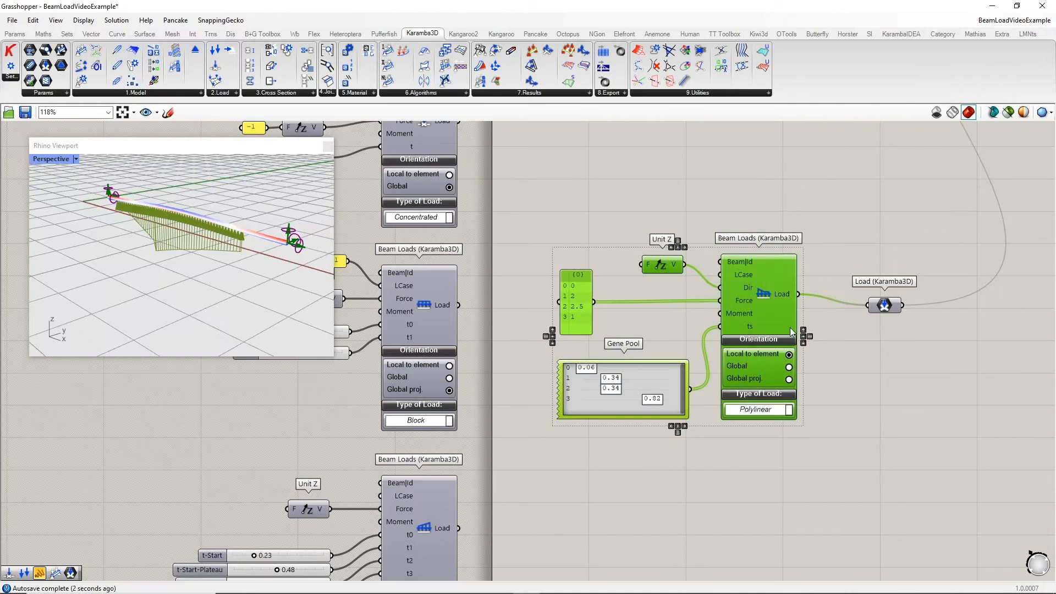
left_click_drag(756, 307, 785, 327)
left_click(757, 170)
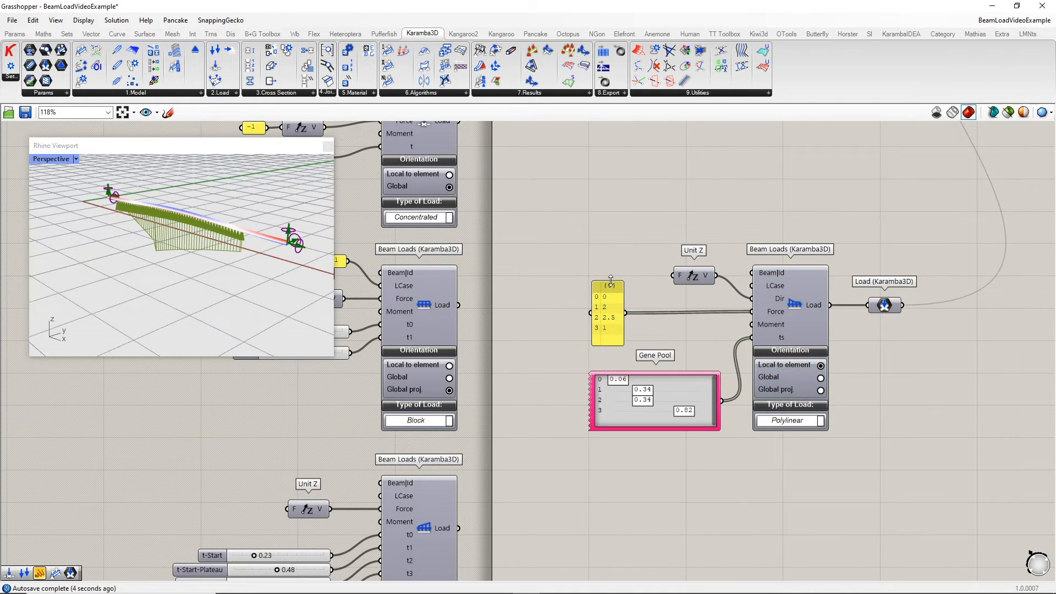
- View the polylinear load from the side and slightly reposition its force values panel and Unit Z component
right_click_drag(180, 231, 272, 240)
right_click_drag(688, 321, 668, 322)
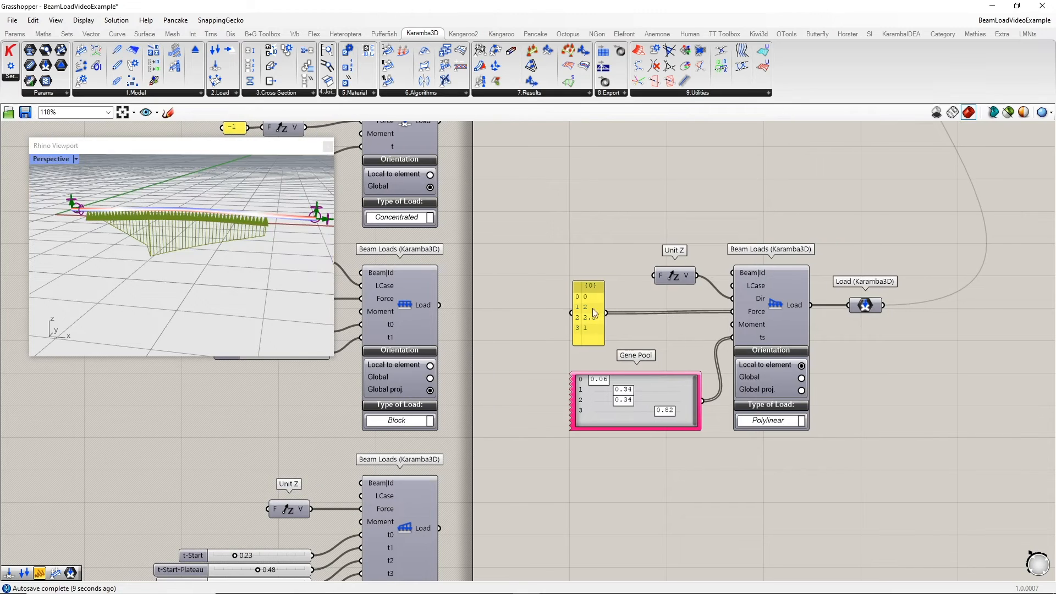
mouse_move(584, 309)
left_mouse_down()
mouse_move(564, 308)
mouse_move(587, 308)
left_mouse_up()
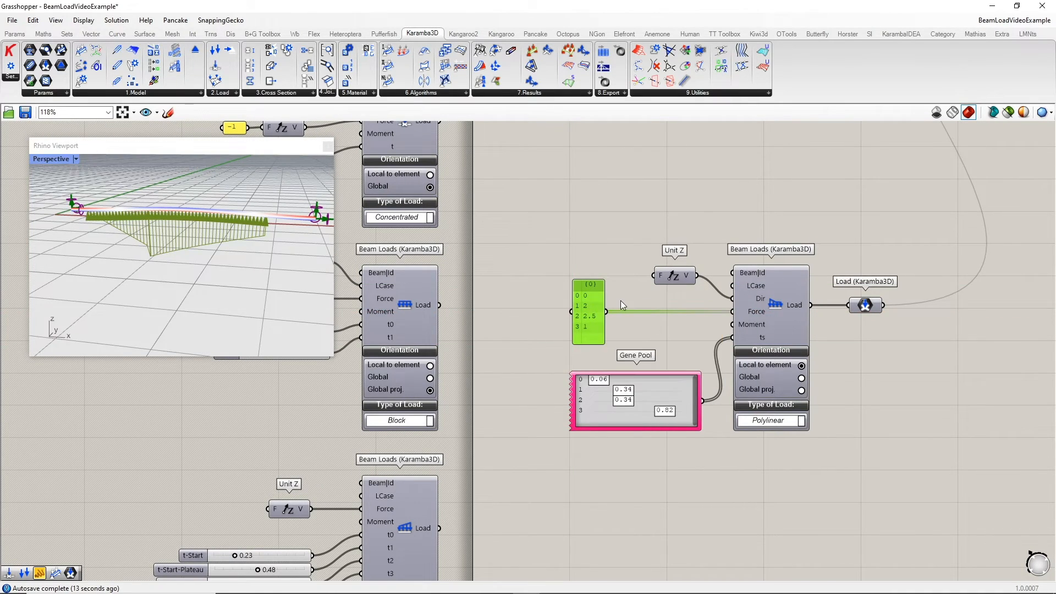
mouse_move(672, 278)
left_mouse_down()
mouse_move(660, 301)
mouse_move(664, 282)
left_mouse_up()
left_click(665, 239)
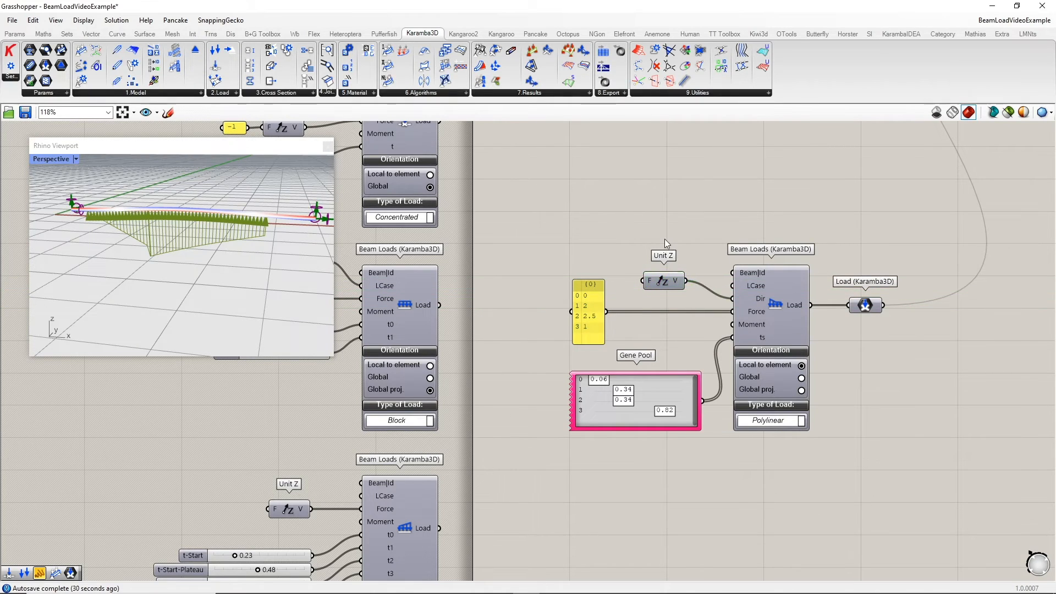
left_click(584, 313)
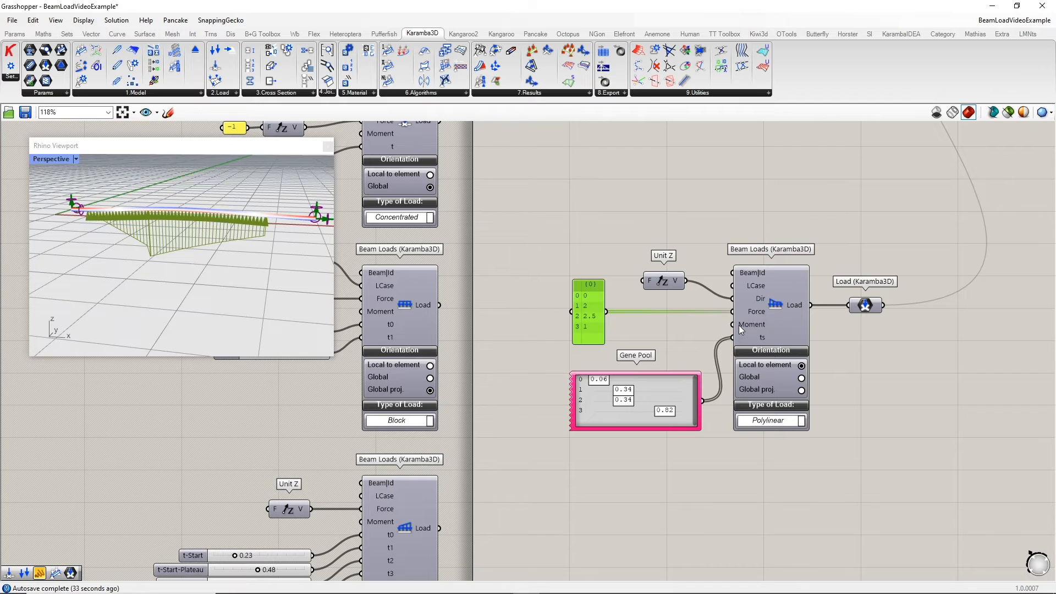
- Adjust the polylinear load's Gene Pool positions to 0.14, 0.34, 0.45 and 0.87
scroll(649, 352, "up", 1)
right_click_drag(648, 352, 672, 291)
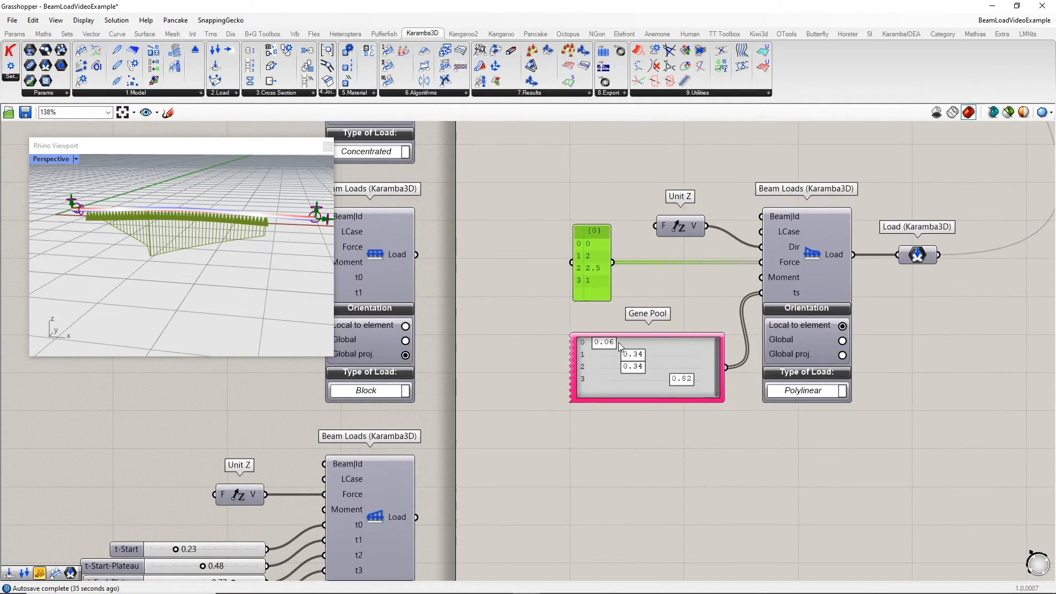
left_click_drag(603, 344, 687, 380)
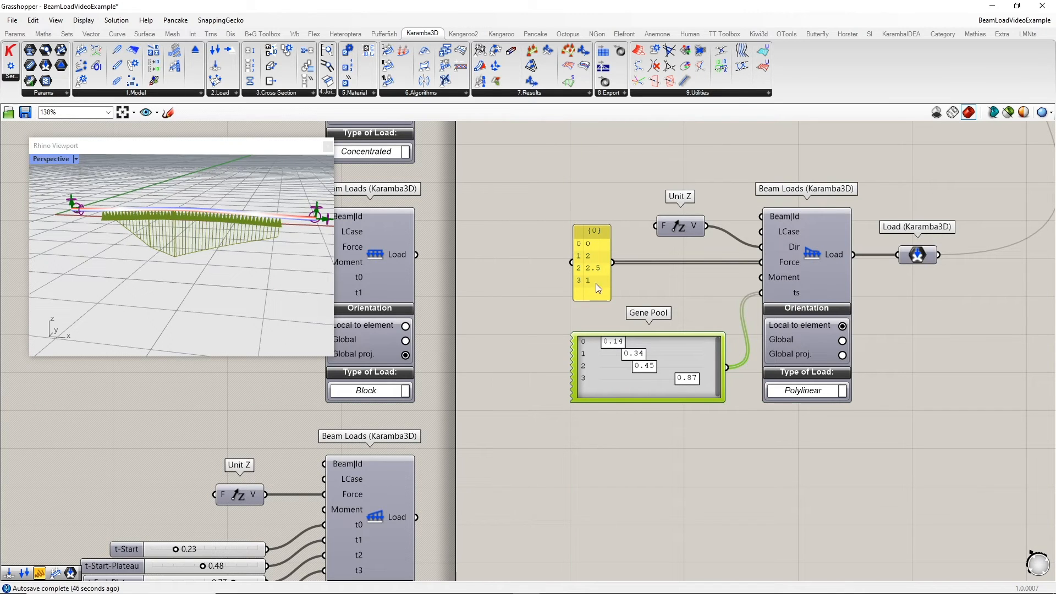
- Move the Polylinear Beam Loads component with its panel, Unit Z and Gene Pool below the Trapezoidal load group
scroll(643, 283, "down", 5)
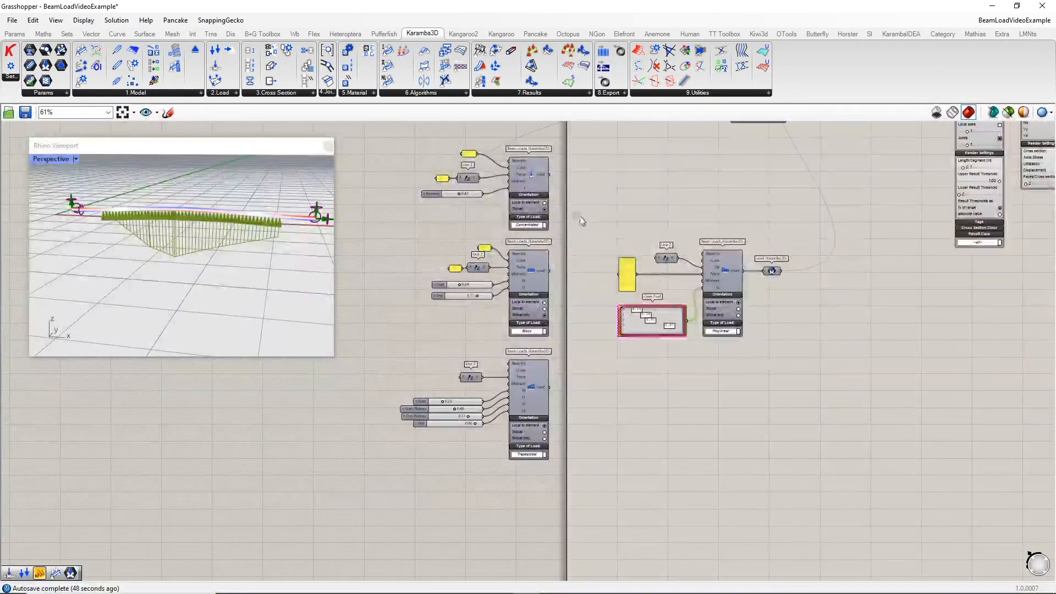
left_click_drag(578, 214, 771, 390)
left_click_drag(733, 285, 538, 518)
right_click_drag(691, 459, 777, 250)
left_click(531, 397)
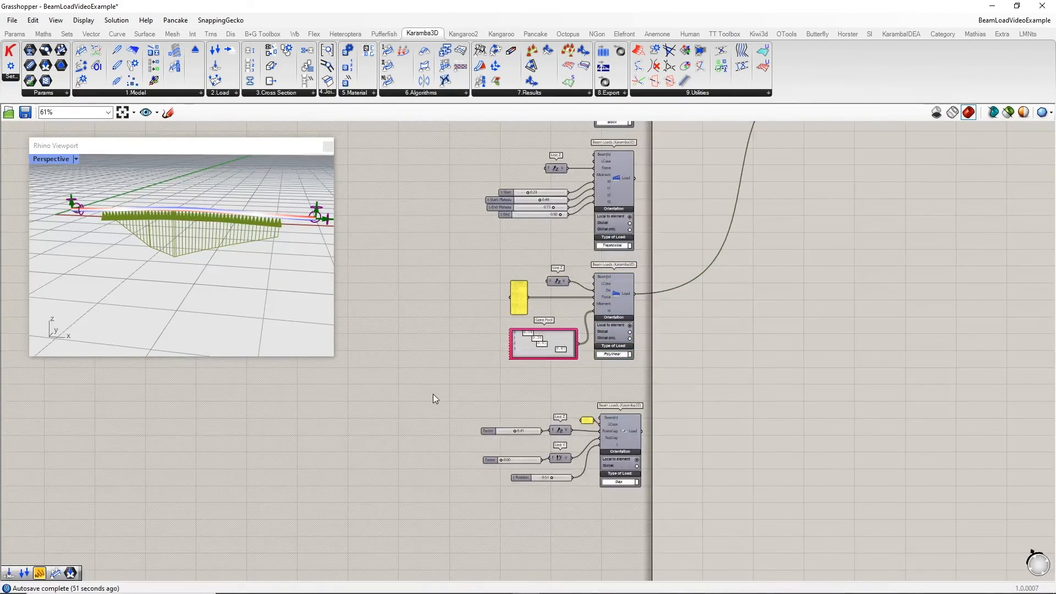
- Move the Gap Beam Loads group into the open area beside the Load parameter and connect its output to that parameter
left_click_drag(434, 393, 739, 550)
left_click_drag(633, 440, 887, 142)
right_click_drag(922, 246, 777, 460)
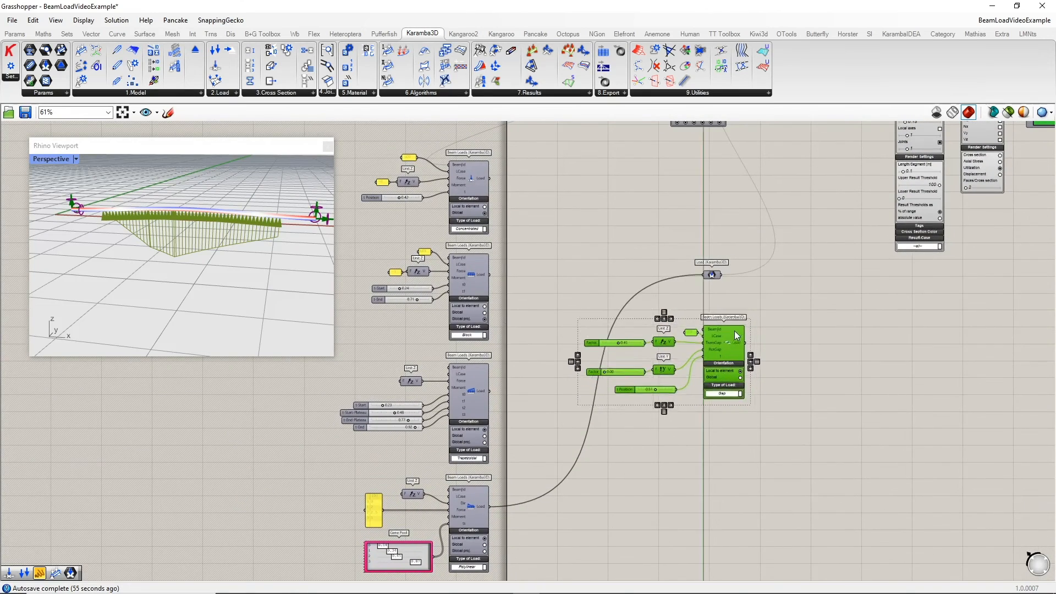
left_click_drag(747, 331, 678, 260)
scroll(678, 259, "up", 1)
scroll(680, 262, "up", 1)
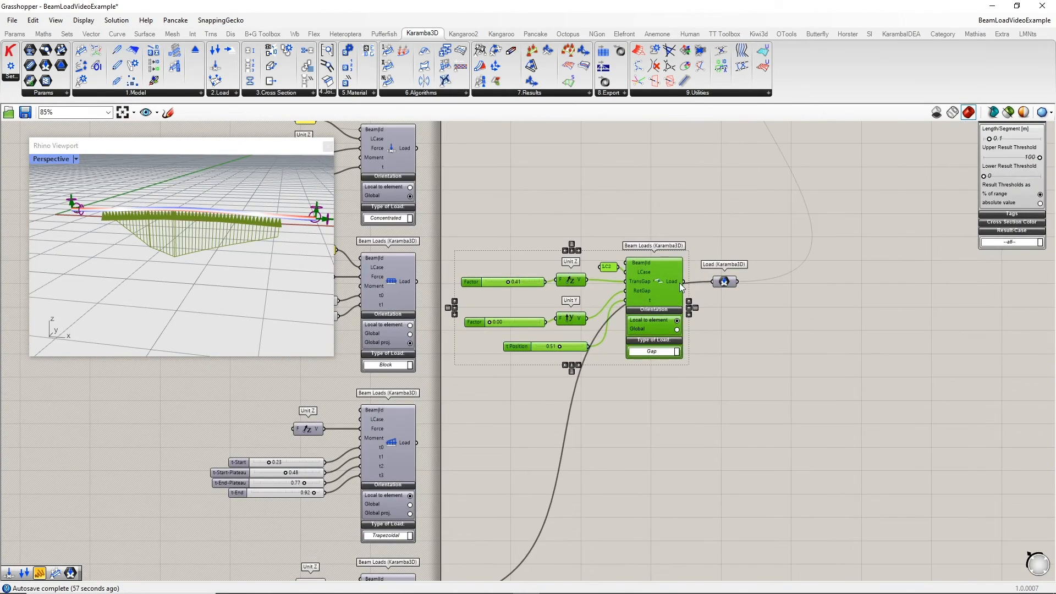
right_click_drag(724, 228, 758, 222)
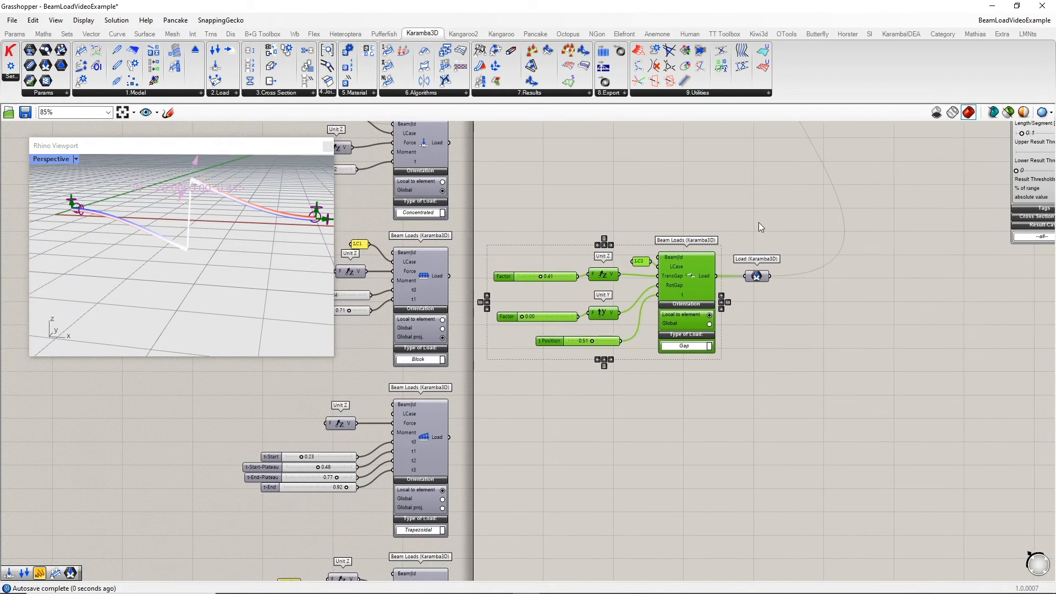
left_click(635, 189)
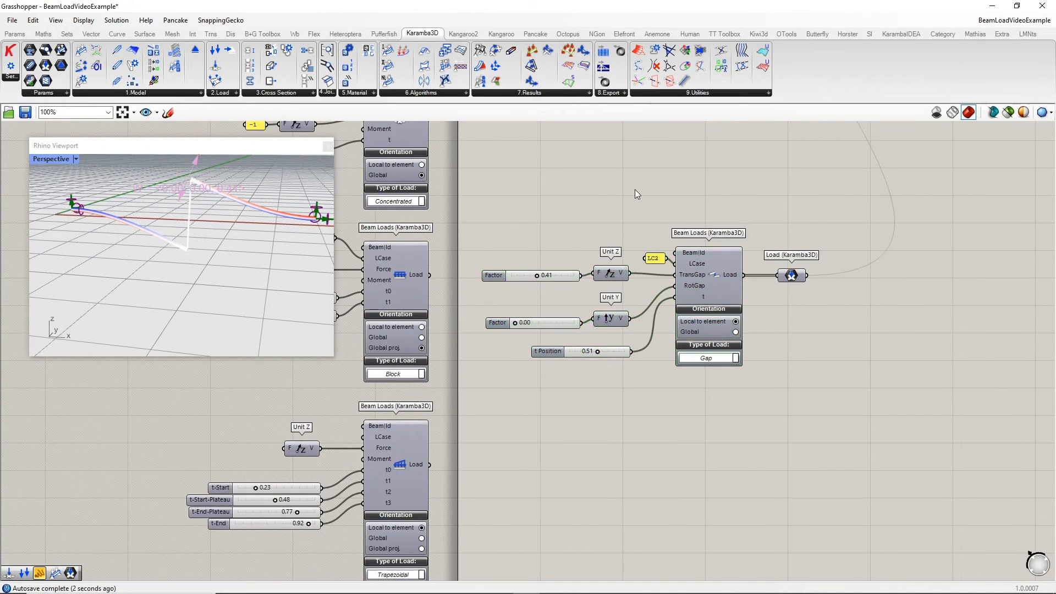
- Shift the gap's t Position to 0.85 and set the Unit Z factor feeding TransGap to 0.00
scroll(616, 235, "up", 3)
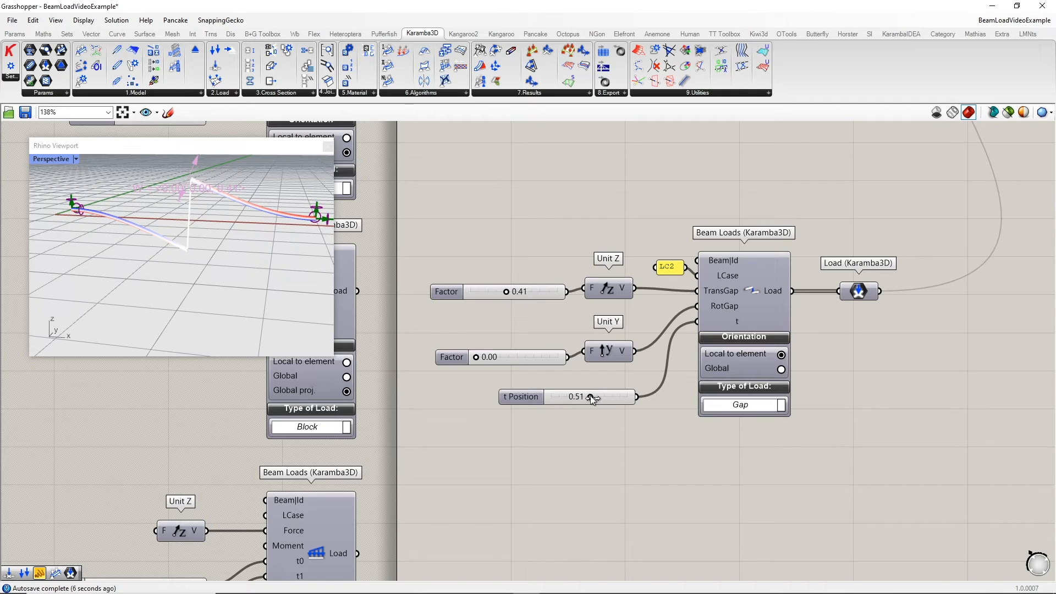
left_click_drag(590, 395, 623, 405)
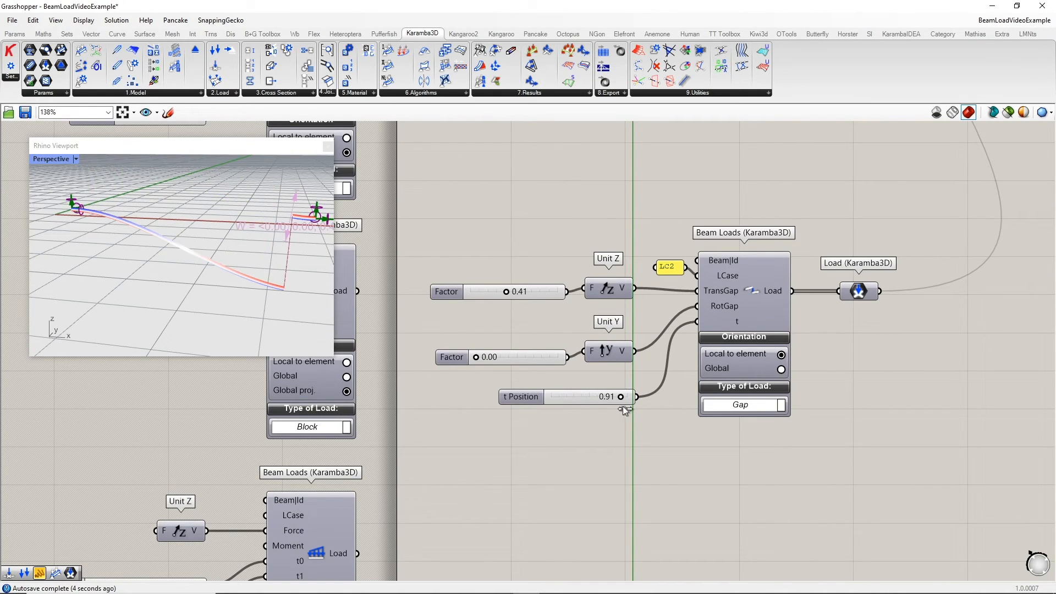
left_click_drag(529, 289, 471, 288)
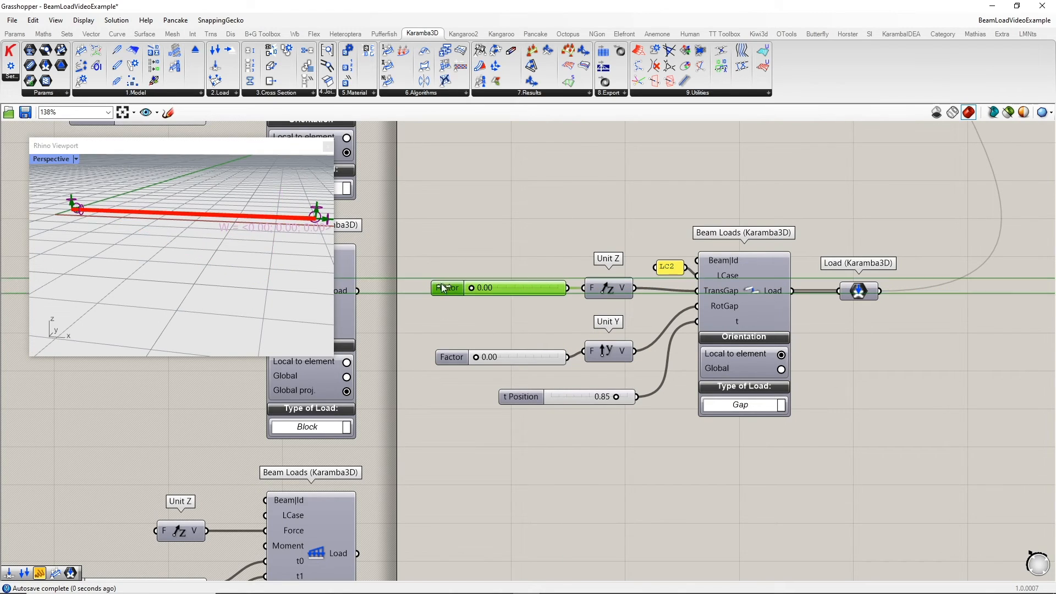
- Set the RotGap Unit Y factor to 0.62 and the t Position to 0.60, and view the rotational gap up close
left_click_drag(478, 357, 527, 357)
left_click_drag(616, 397, 598, 397)
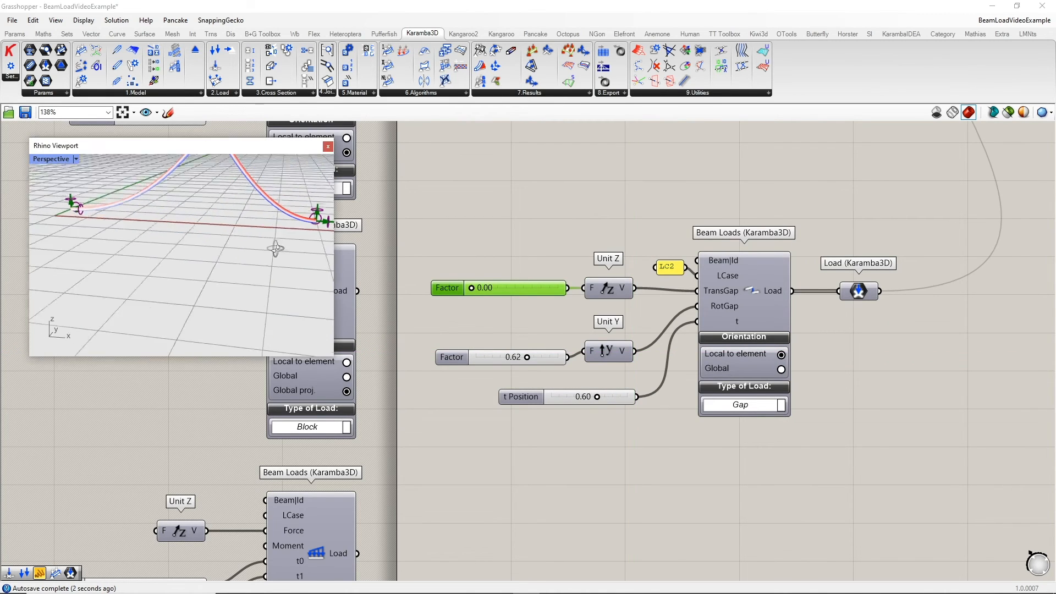
scroll(276, 246, "down", 7)
scroll(261, 199, "up", 7)
mouse_move(259, 217)
right_mouse_down()
mouse_move(261, 199)
mouse_move(245, 219)
right_mouse_up()
mouse_move(266, 256)
right_mouse_down()
mouse_move(235, 255)
mouse_move(279, 267)
right_mouse_up()
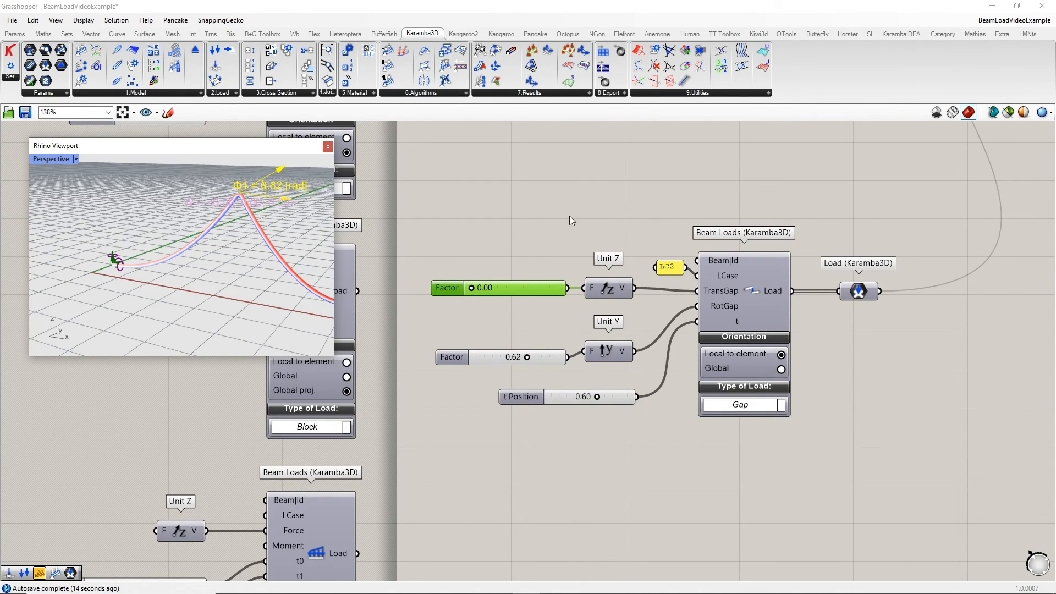
- Set the TransGap Unit Z factor to 0.44 and the RotGap Unit Y factor to 0.00
right_click_drag(570, 217, 612, 266)
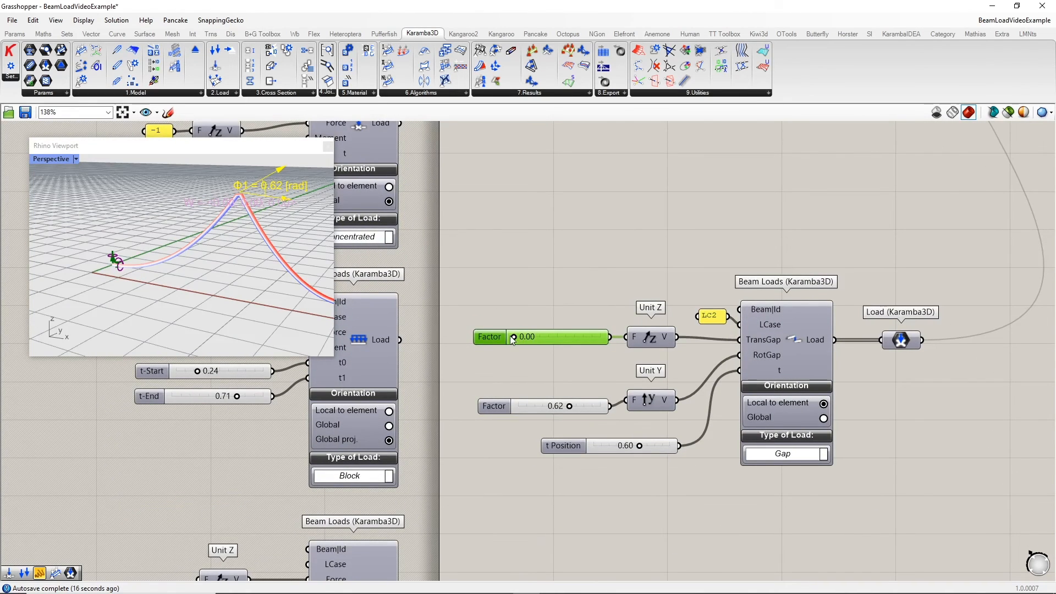
left_click_drag(512, 338, 542, 338)
left_click_drag(577, 409, 520, 408)
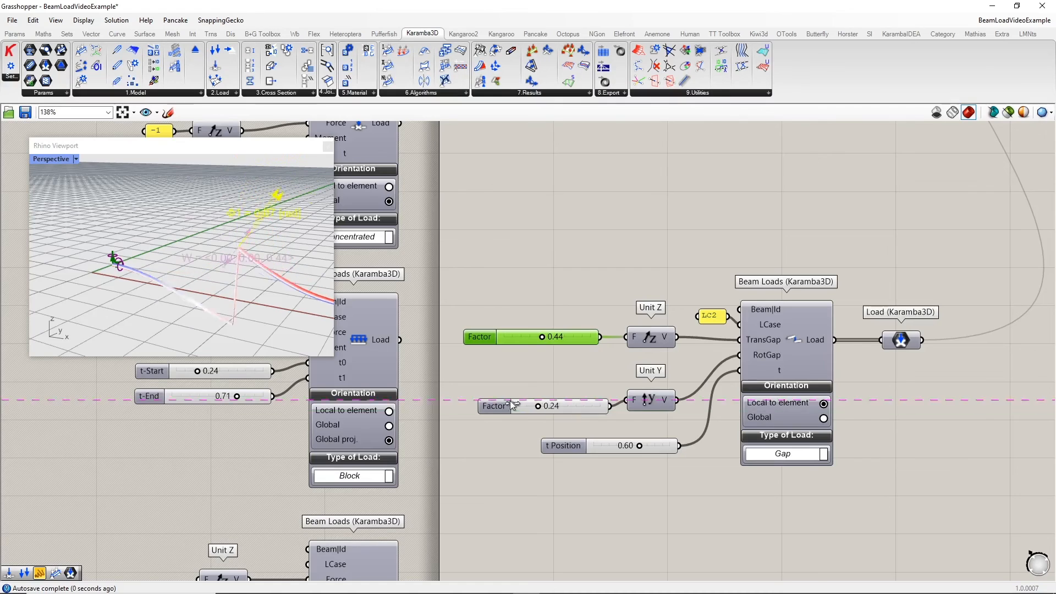
scroll(543, 233, "down", 3)
scroll(700, 374, "up", 2)
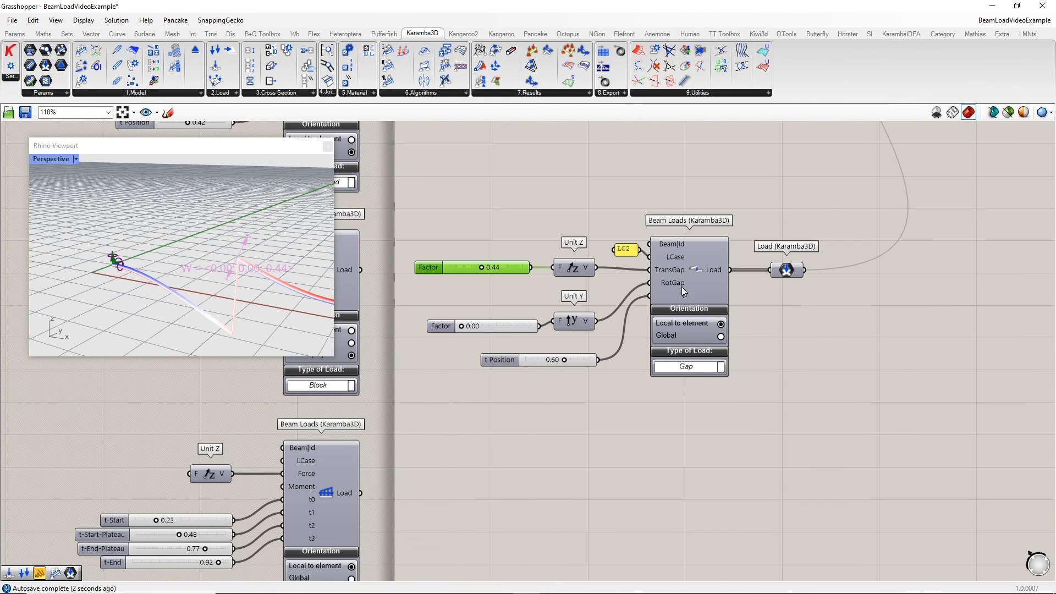
- Incline the beam by setting its rotation Angle slider to 14.3
right_click_drag(595, 227, 636, 420)
scroll(636, 420, "down", 1)
right_click_drag(602, 340, 599, 431)
scroll(510, 238, "up", 2)
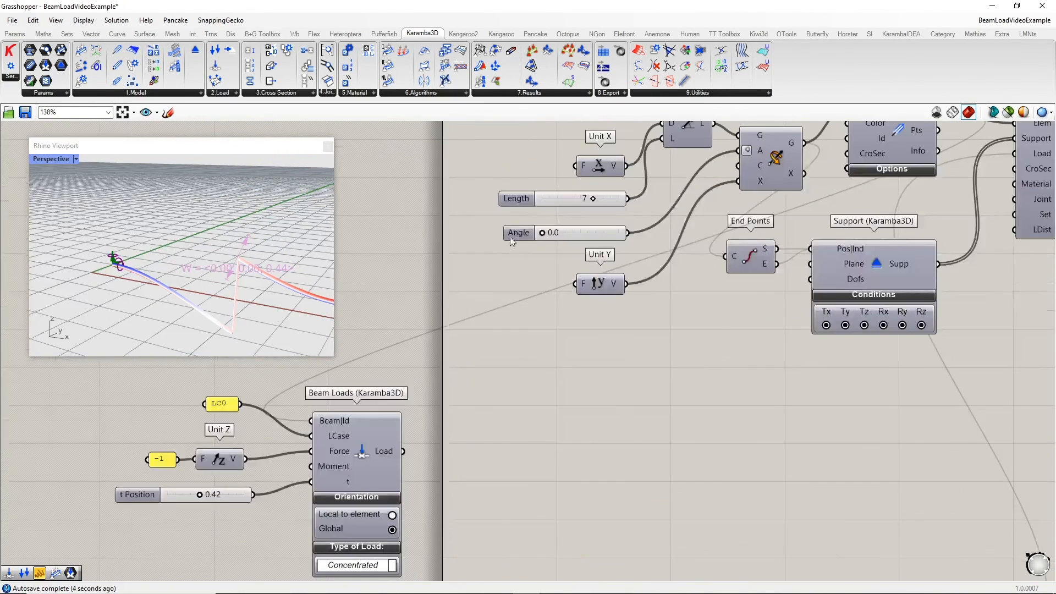
left_click_drag(541, 233, 584, 240)
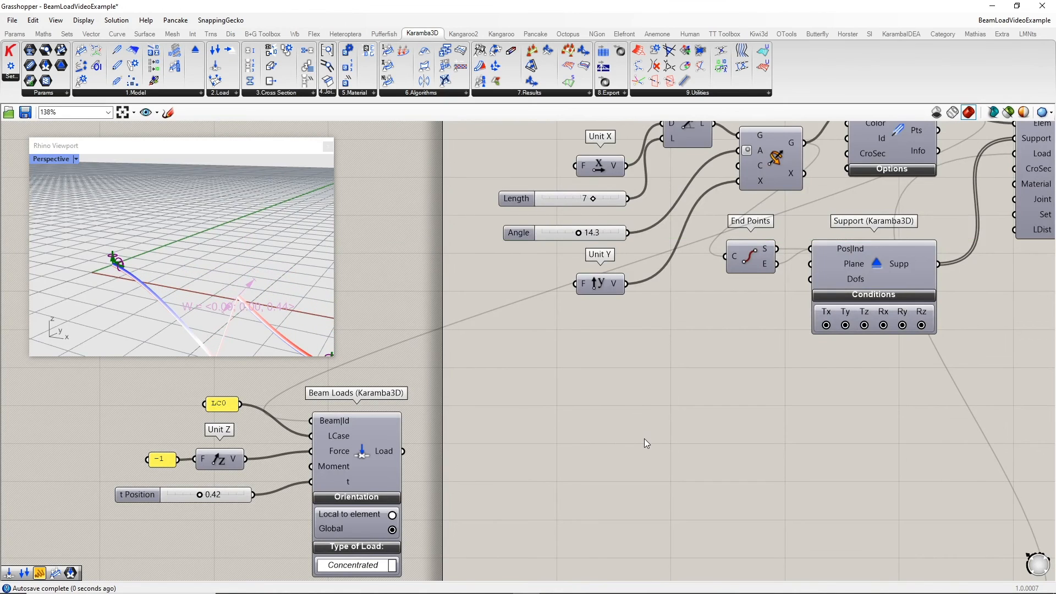
- Switch the Gap load's orientation to Global and back to Local to element, comparing the gap direction on the inclined beam
right_click_drag(645, 438, 592, 148)
scroll(277, 227, "down", 3)
scroll(646, 521, "up", 3)
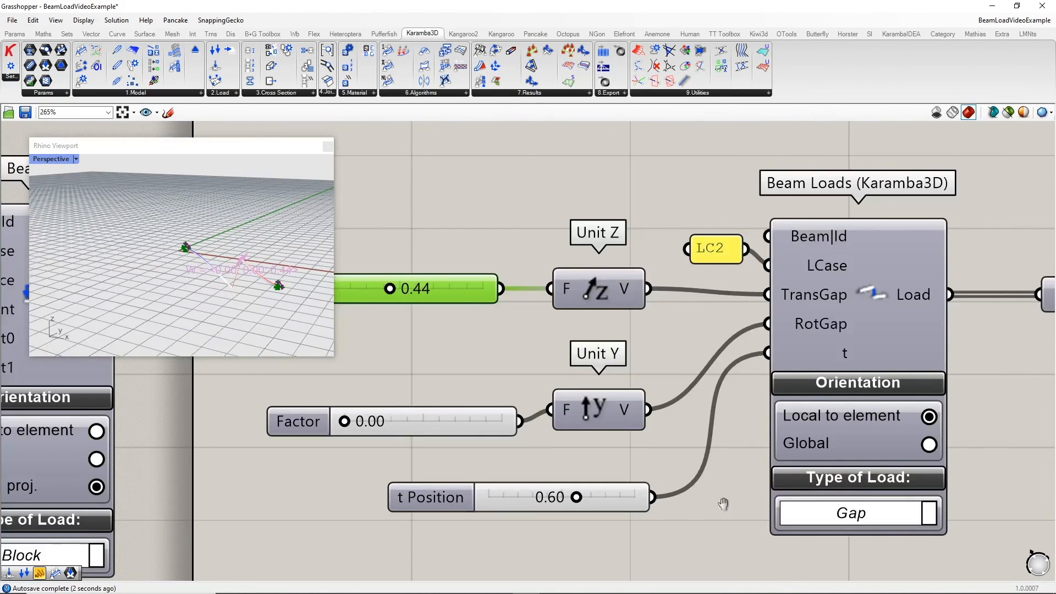
left_click(894, 400)
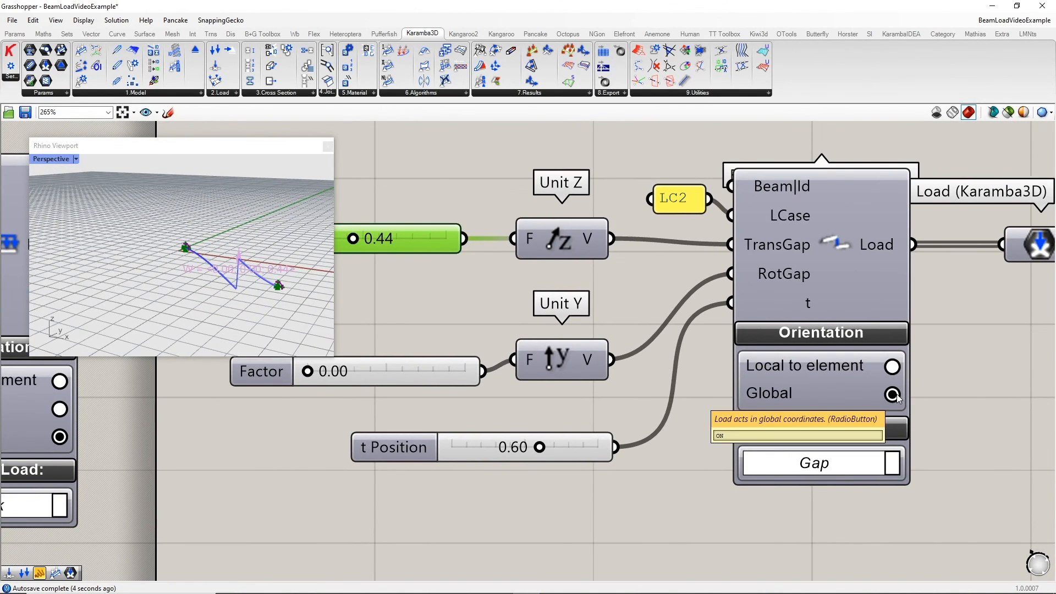
left_click(895, 369)
scroll(661, 442, "down", 3)
right_click_drag(625, 473, 638, 405)
scroll(234, 232, "up", 5)
right_click_drag(250, 297, 229, 263, "shift")
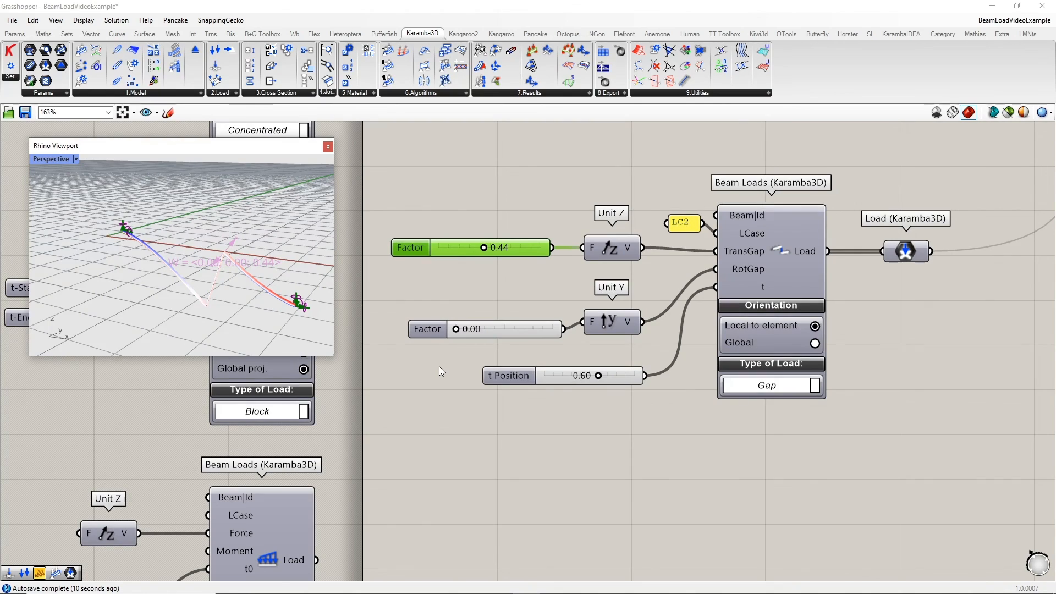